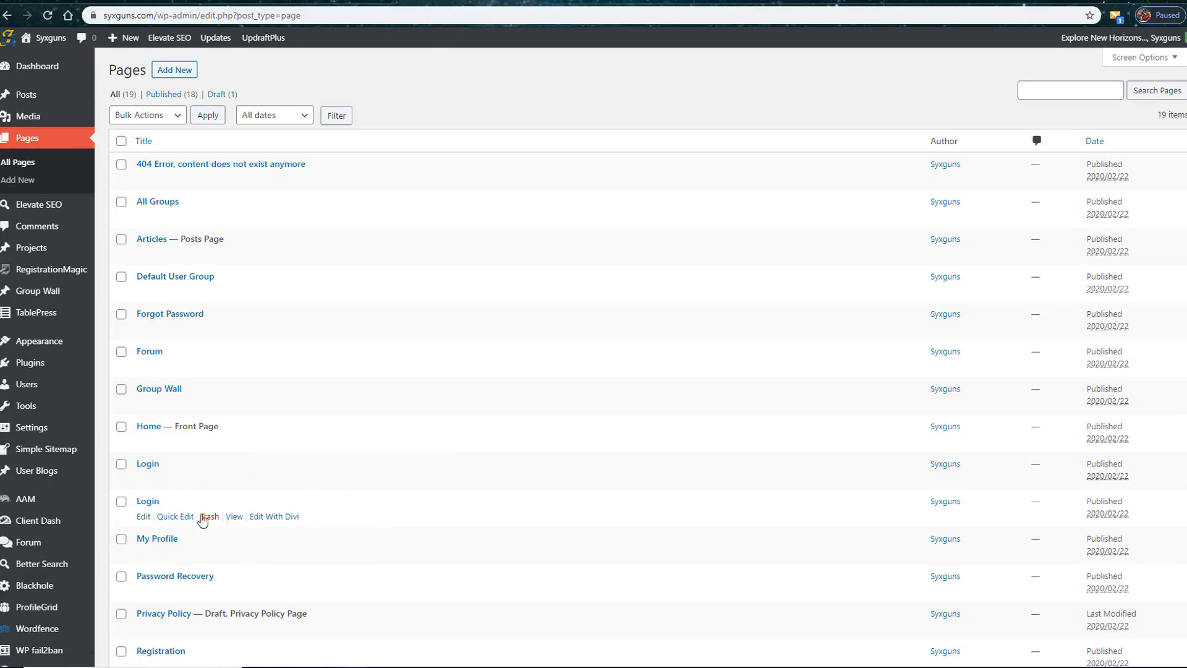
Step: Open the first Login page, check the shortcode in its content, and return to the list of all pages
{"action": "left_click", "coordinate": [142, 482]}
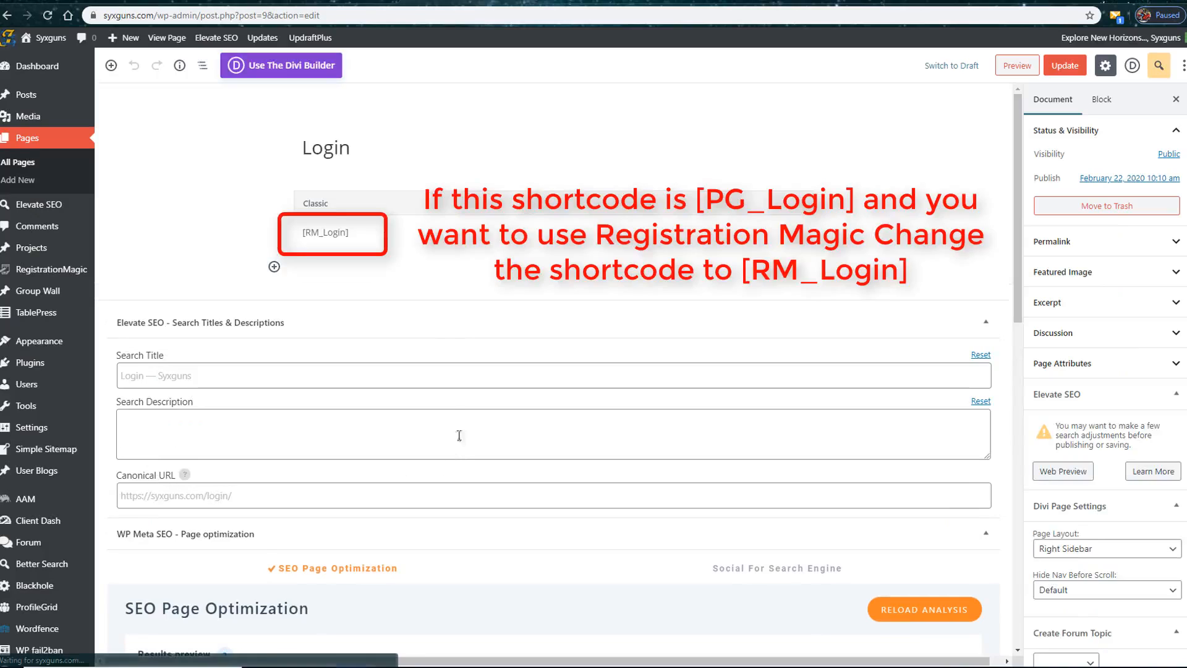
{"action": "left_click", "coordinate": [334, 148]}
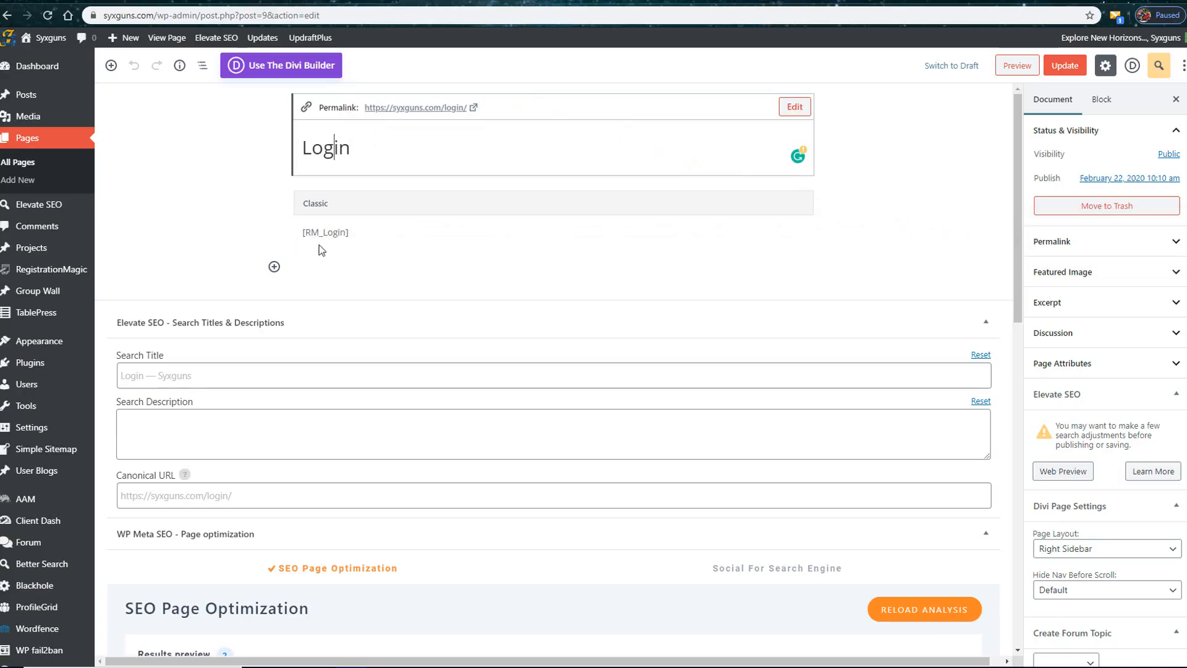
{"action": "mouse_move", "coordinate": [37, 276]}
{"action": "left_click", "coordinate": [19, 164]}
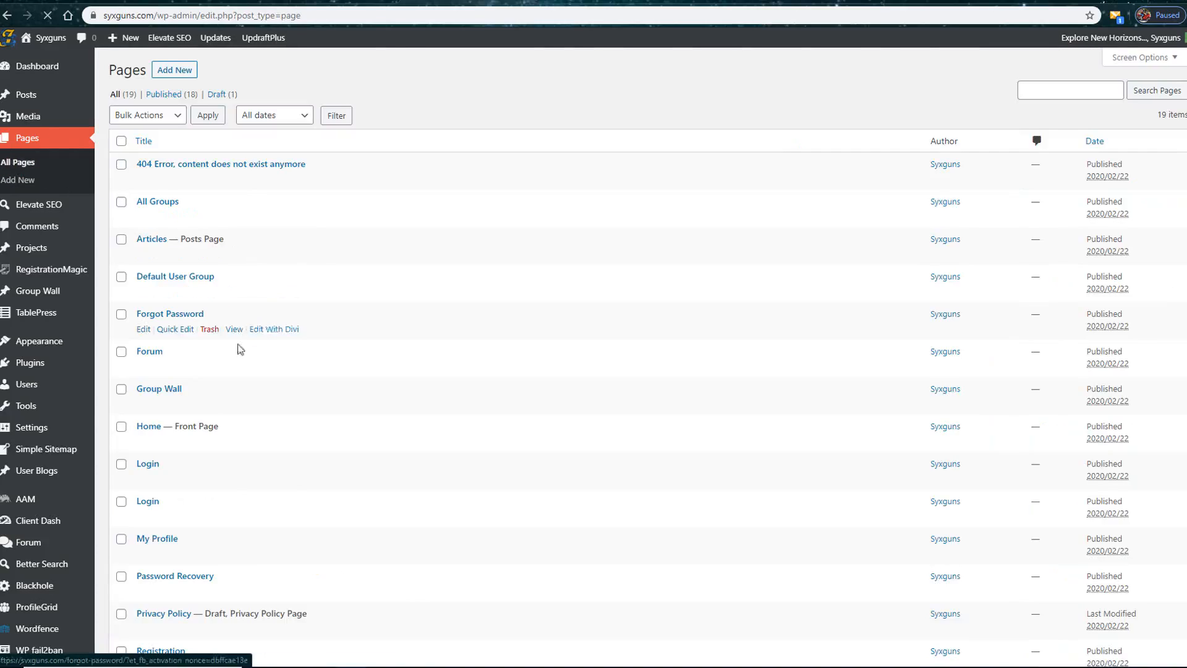
Step: Open the second, duplicate Login page and move it to the trash
{"action": "left_click", "coordinate": [144, 517]}
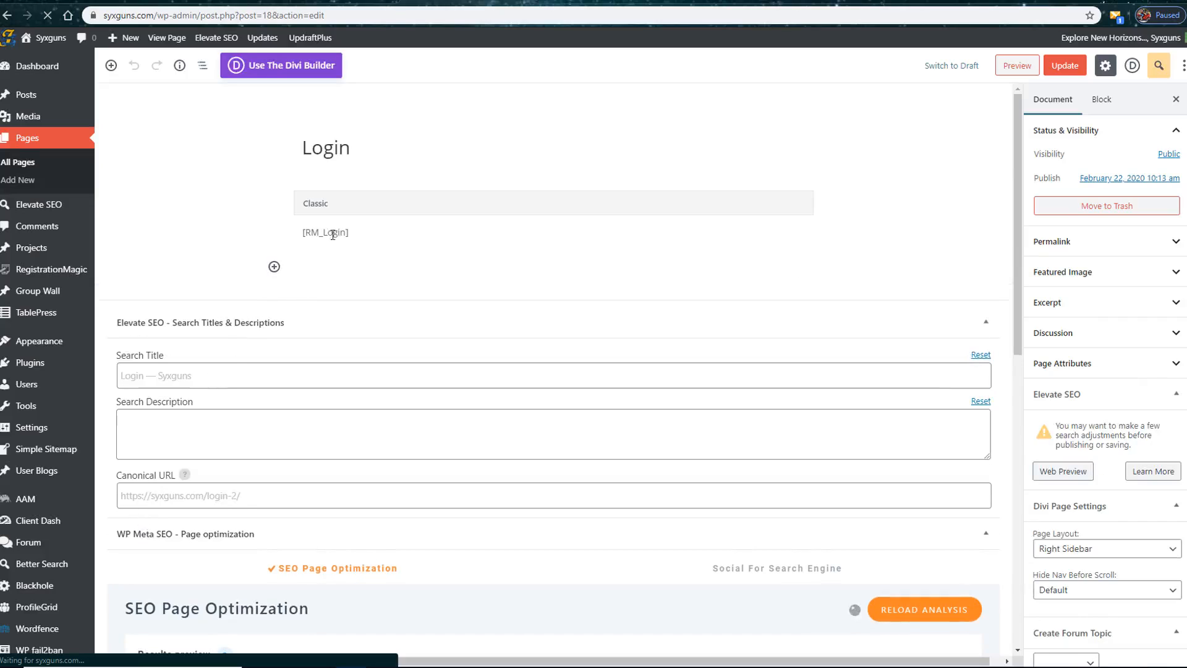
{"action": "left_click", "coordinate": [335, 144]}
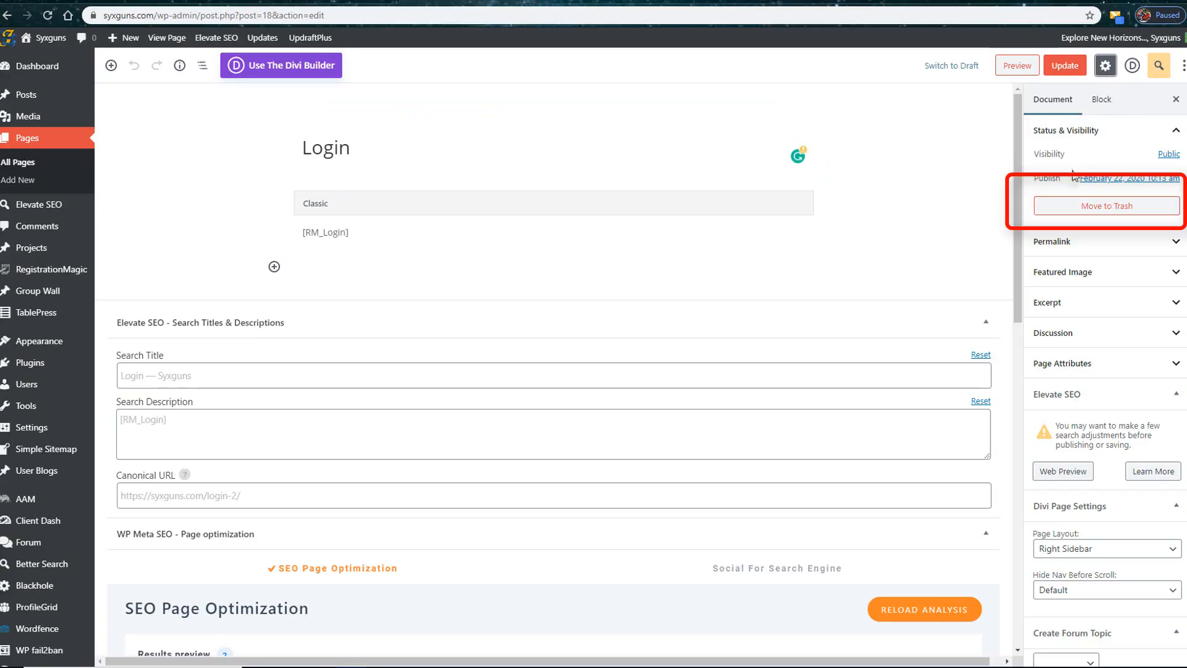
{"action": "left_click", "coordinate": [1106, 209]}
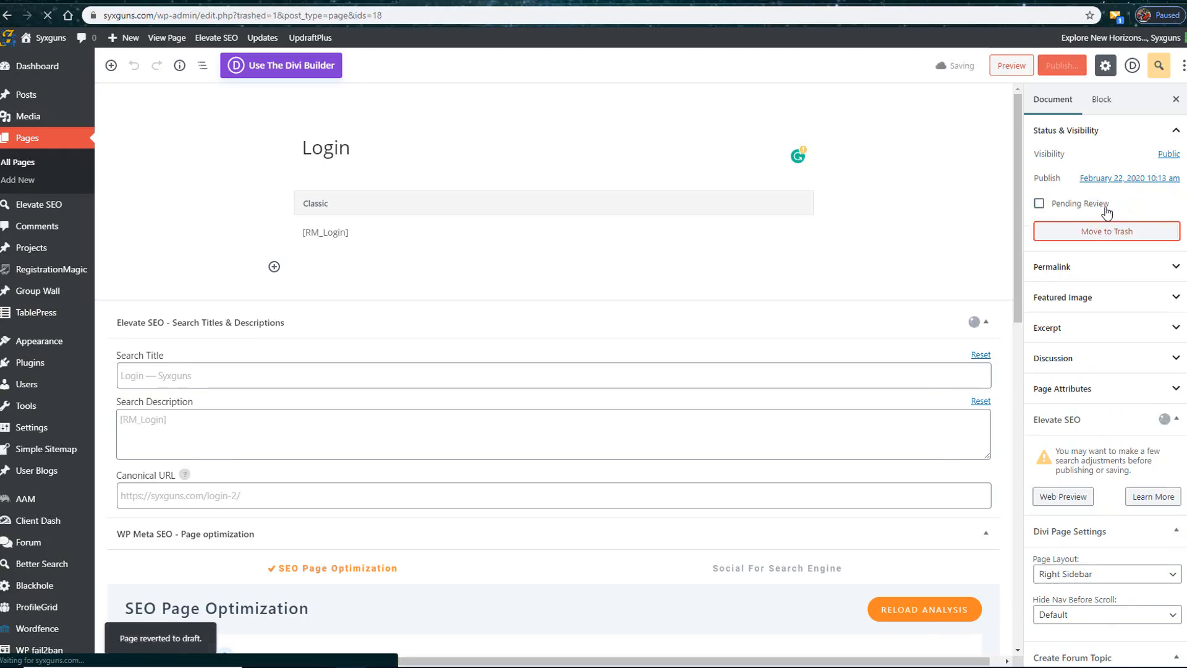
Step: Open the fields manager of the Simple Registration Form in RegistrationMagic
{"action": "mouse_move", "coordinate": [55, 270]}
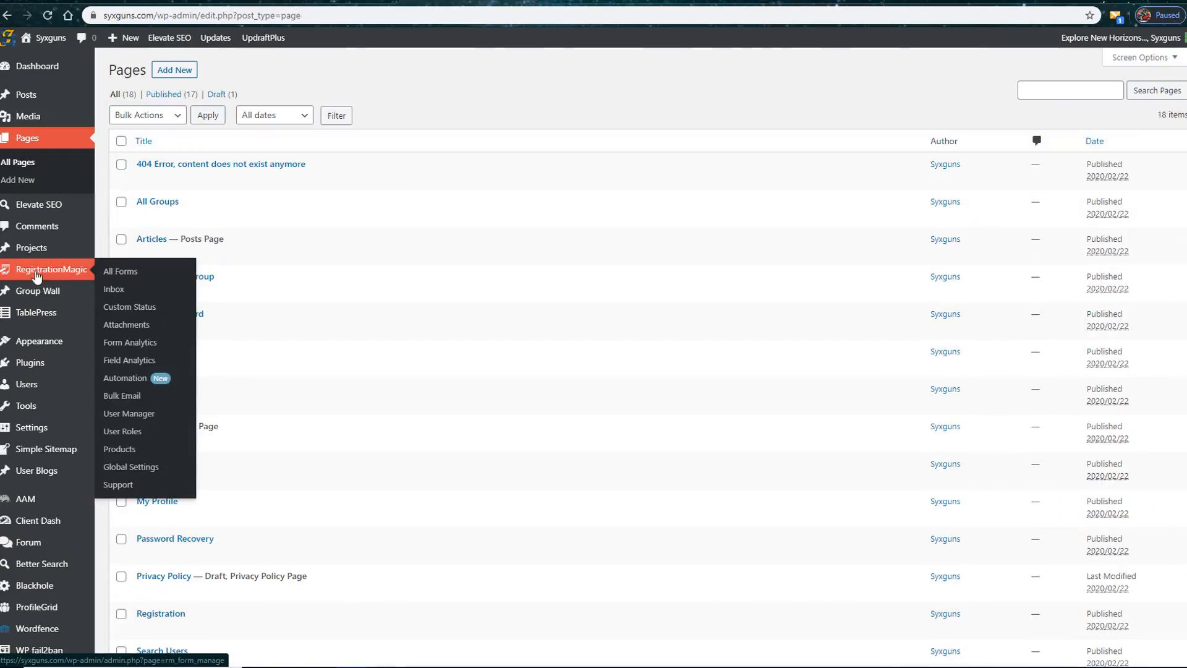
{"action": "left_click", "coordinate": [127, 273]}
{"action": "mouse_move", "coordinate": [202, 290]}
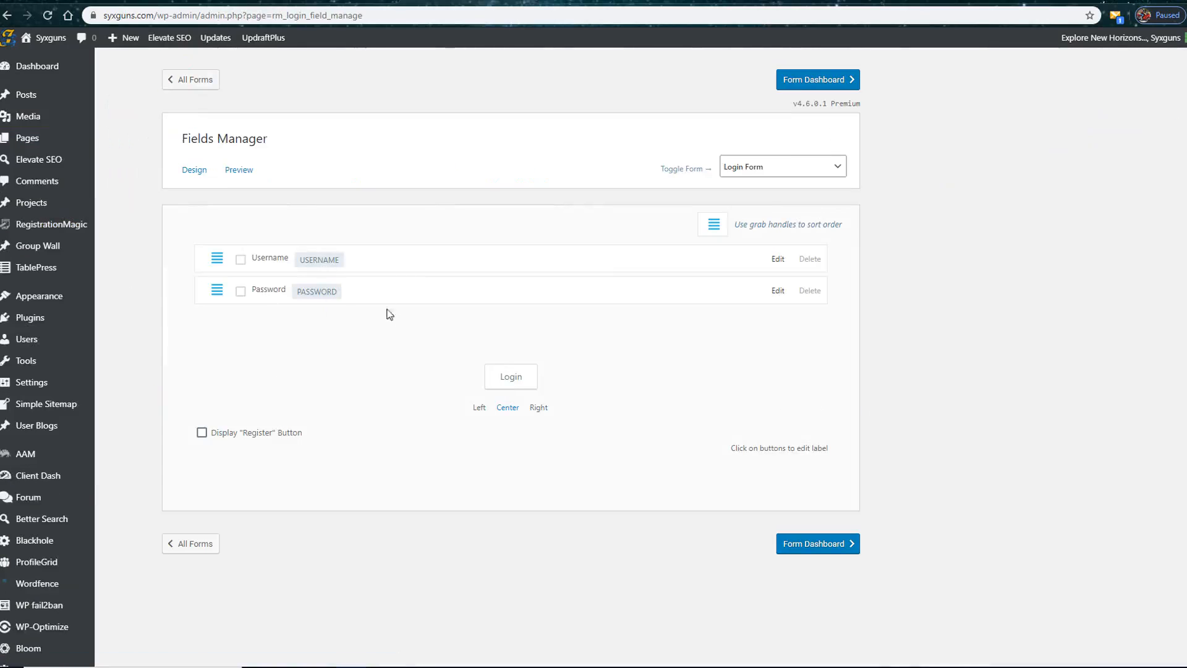
{"action": "left_click", "coordinate": [191, 543]}
{"action": "left_click", "coordinate": [339, 350]}
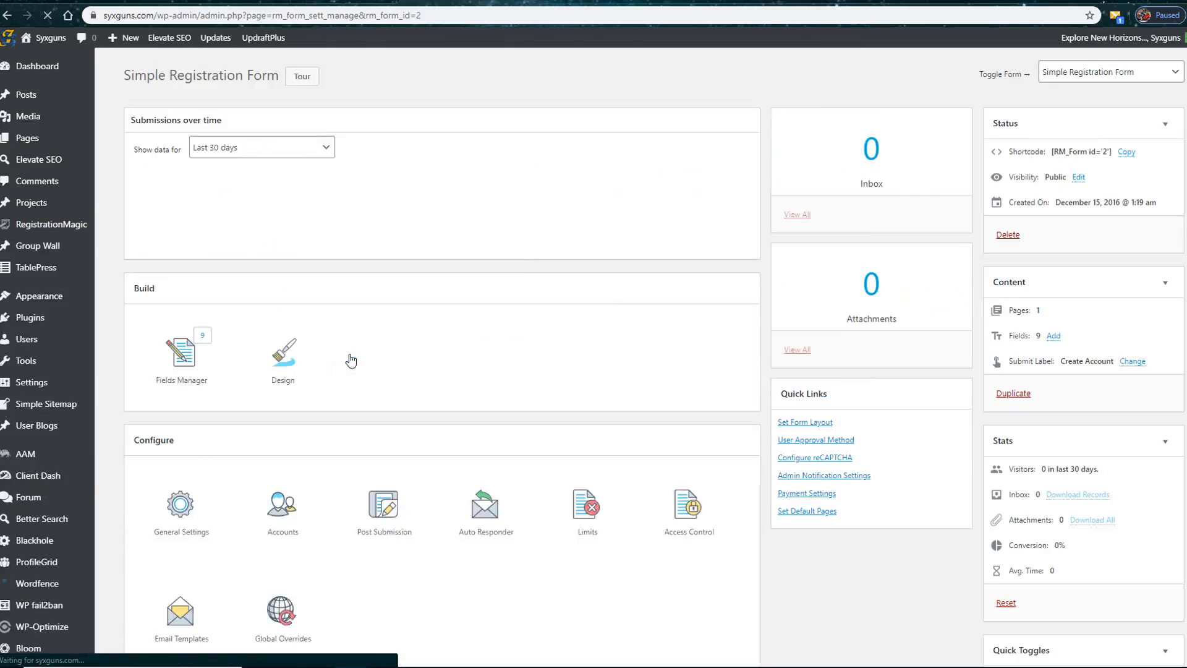
{"action": "left_click", "coordinate": [48, 225]}
{"action": "left_click", "coordinate": [398, 353]}
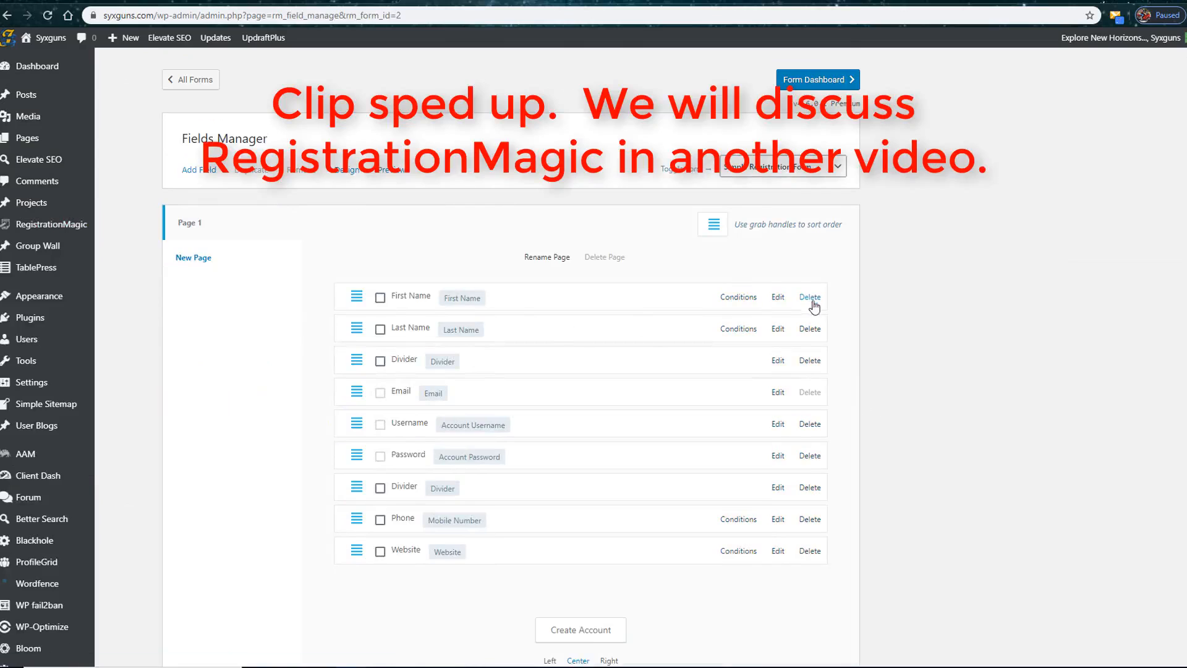
Step: Delete the First Name, Last Name, first Divider, Phone and Website fields, and move Username above Email
{"action": "left_click", "coordinate": [809, 297]}
{"action": "left_click", "coordinate": [810, 297]}
{"action": "left_click", "coordinate": [809, 298]}
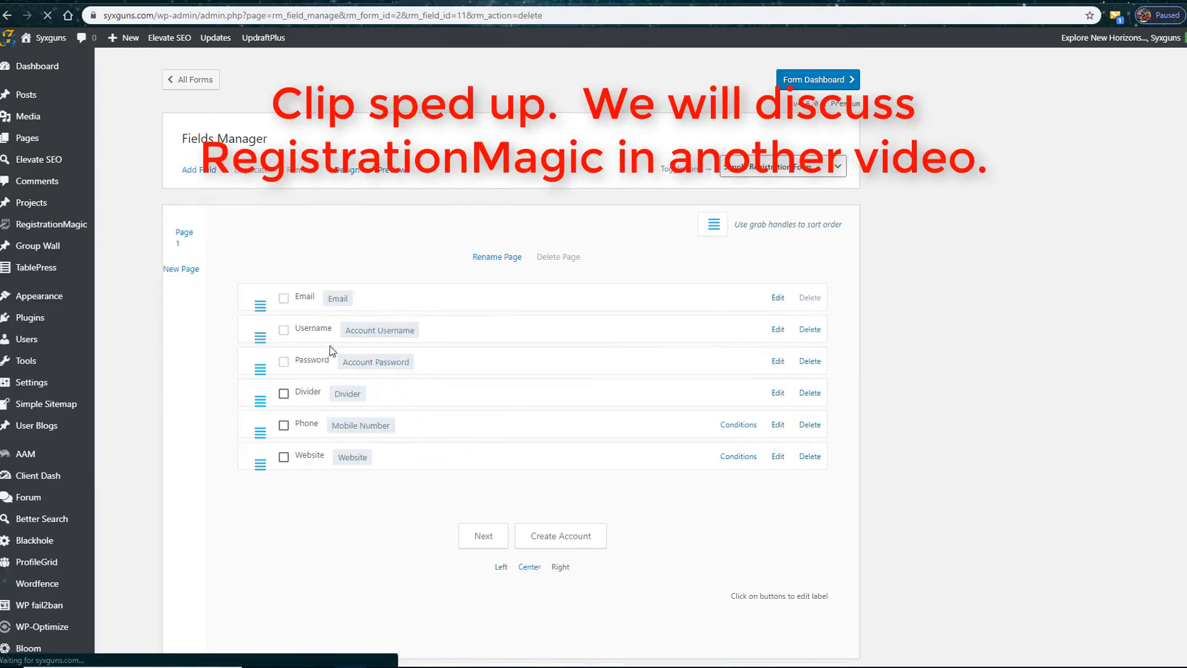
{"action": "left_click_drag", "start_coordinate": [357, 296], "coordinate": [357, 333]}
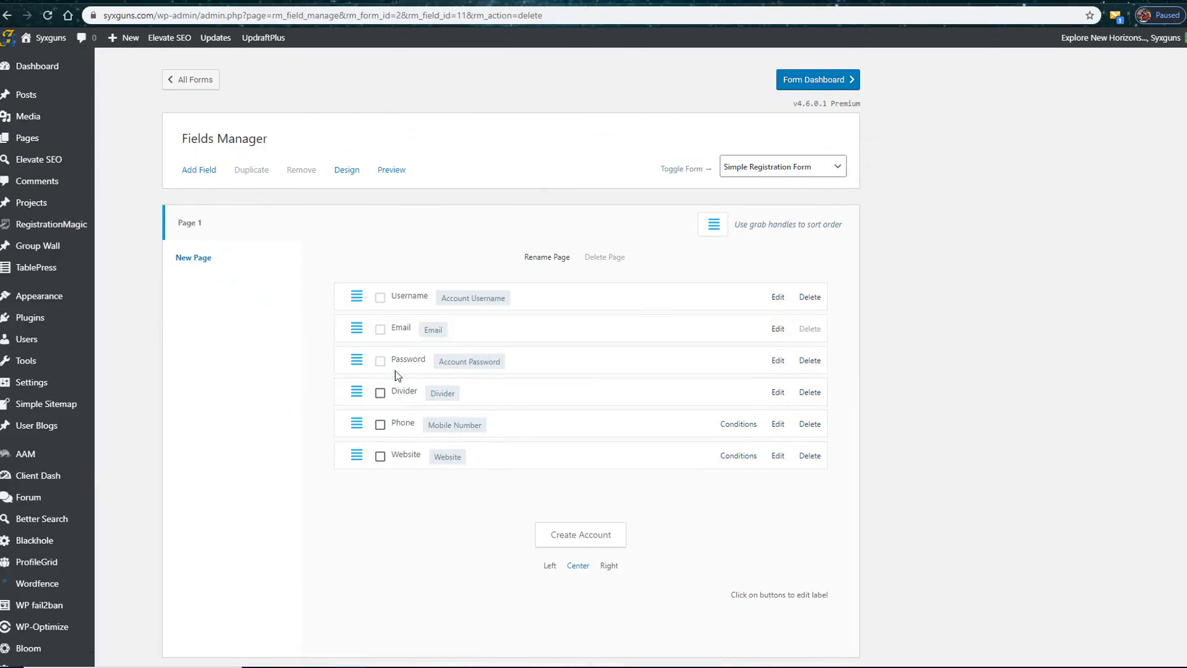
{"action": "left_click", "coordinate": [810, 424]}
{"action": "left_click", "coordinate": [810, 424]}
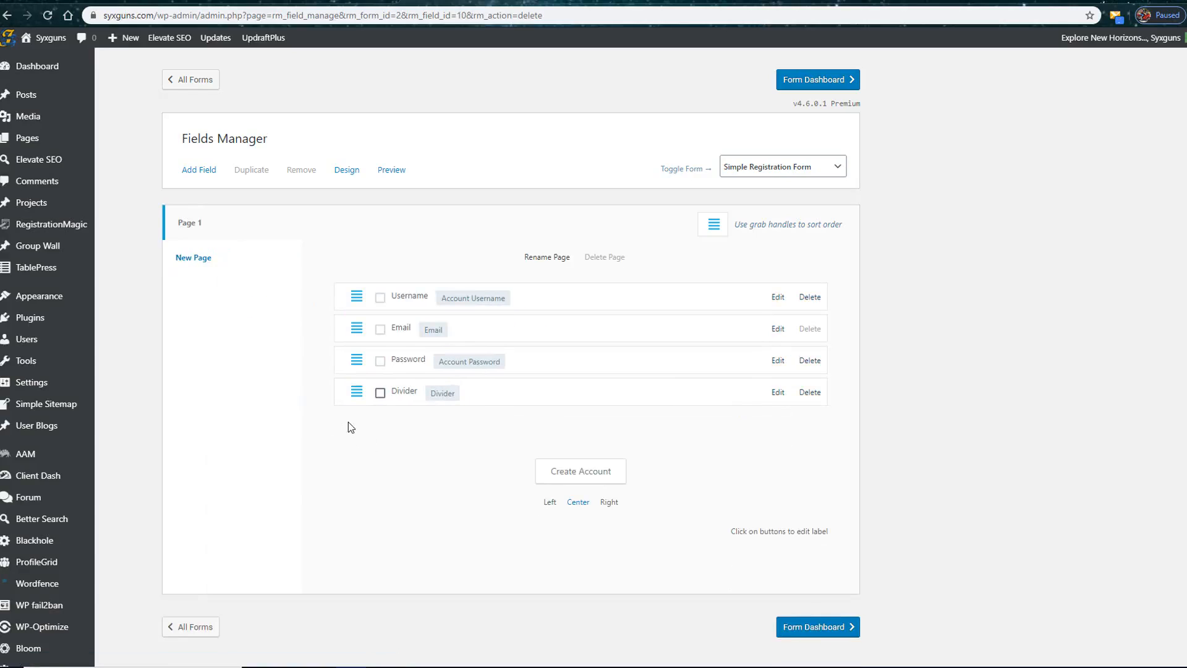
Step: Examine the field types that can be added to the registration form and the options on its form dashboard
{"action": "left_click", "coordinate": [198, 172]}
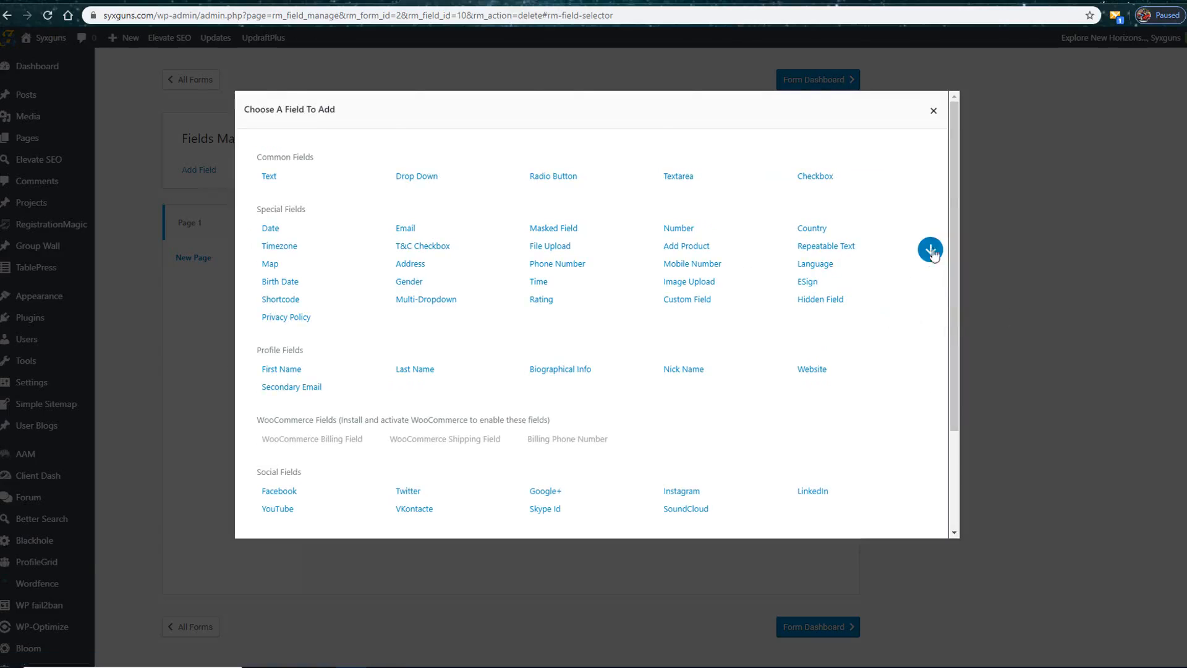
{"action": "scroll", "coordinate": [495, 402], "scroll_direction": "down", "scroll_amount": 3}
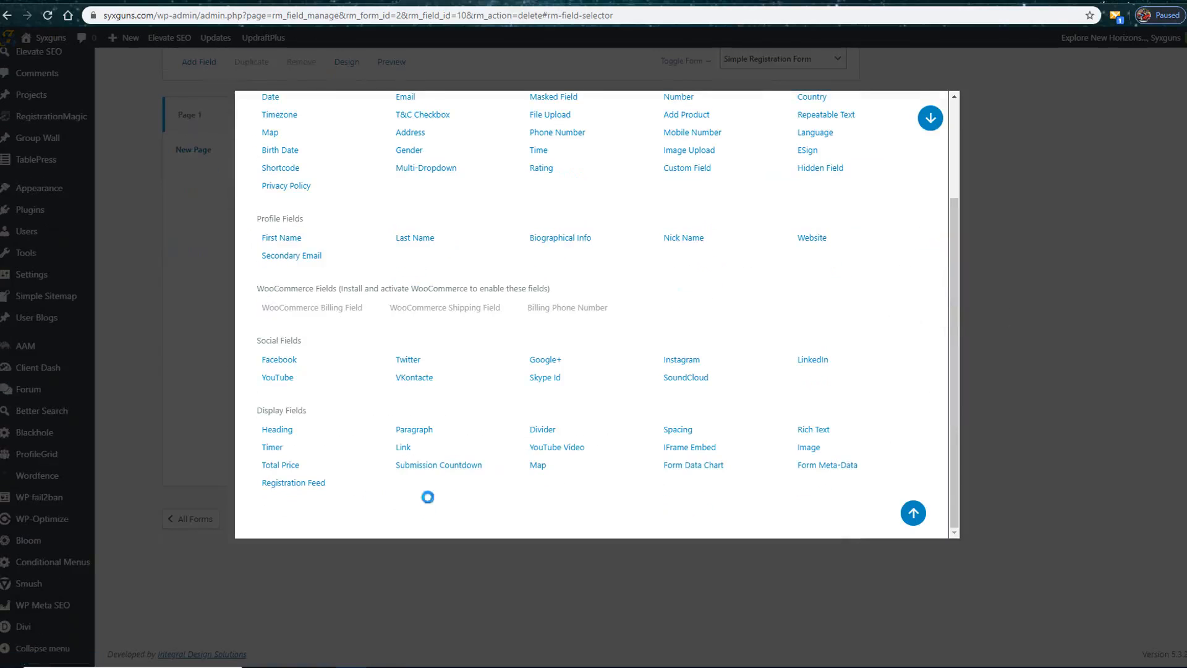
{"action": "scroll", "coordinate": [757, 476], "scroll_direction": "up", "scroll_amount": 3}
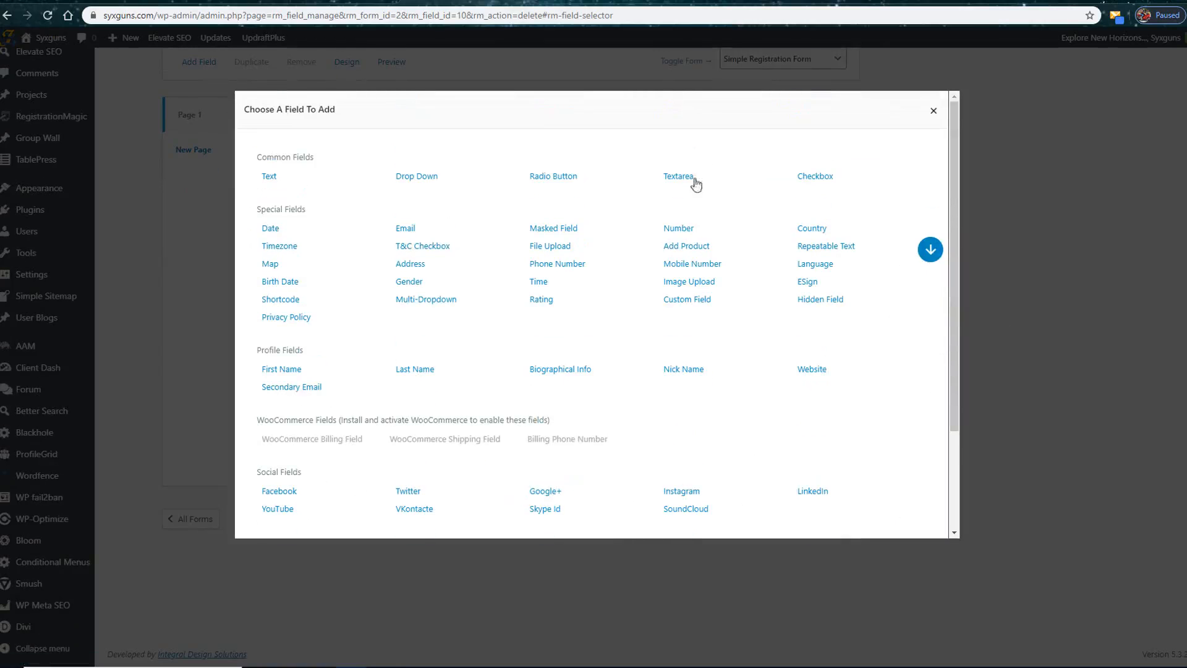
{"action": "left_click", "coordinate": [932, 110]}
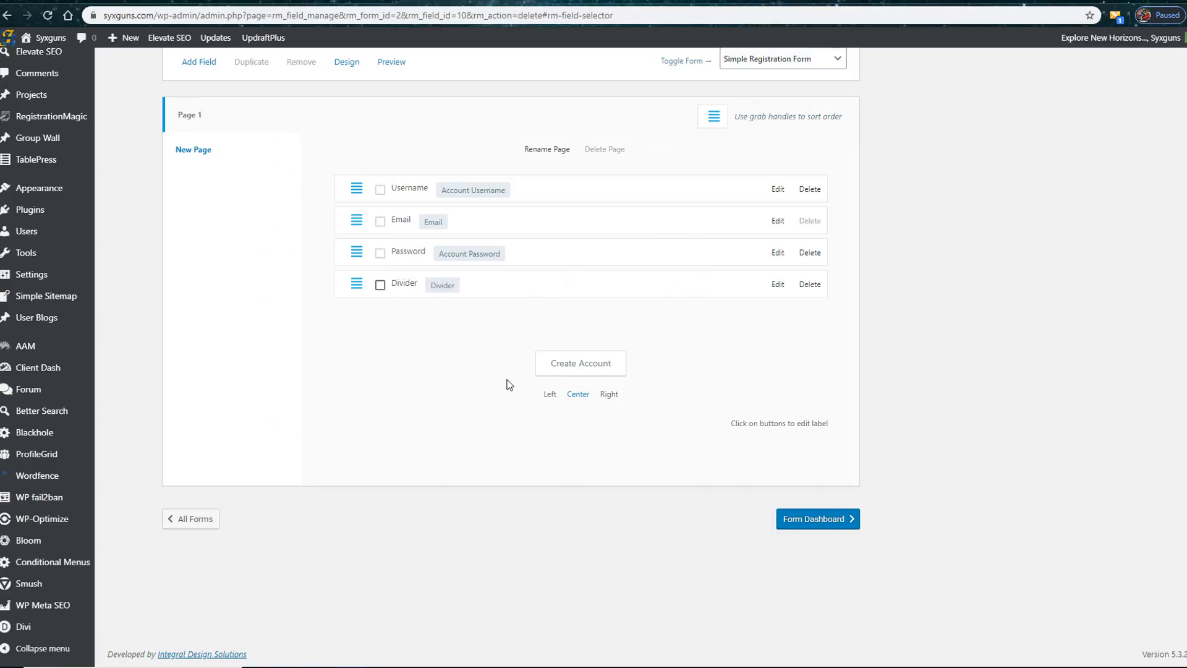
{"action": "left_click", "coordinate": [210, 63]}
{"action": "left_click_drag", "start_coordinate": [955, 333], "coordinate": [953, 432]}
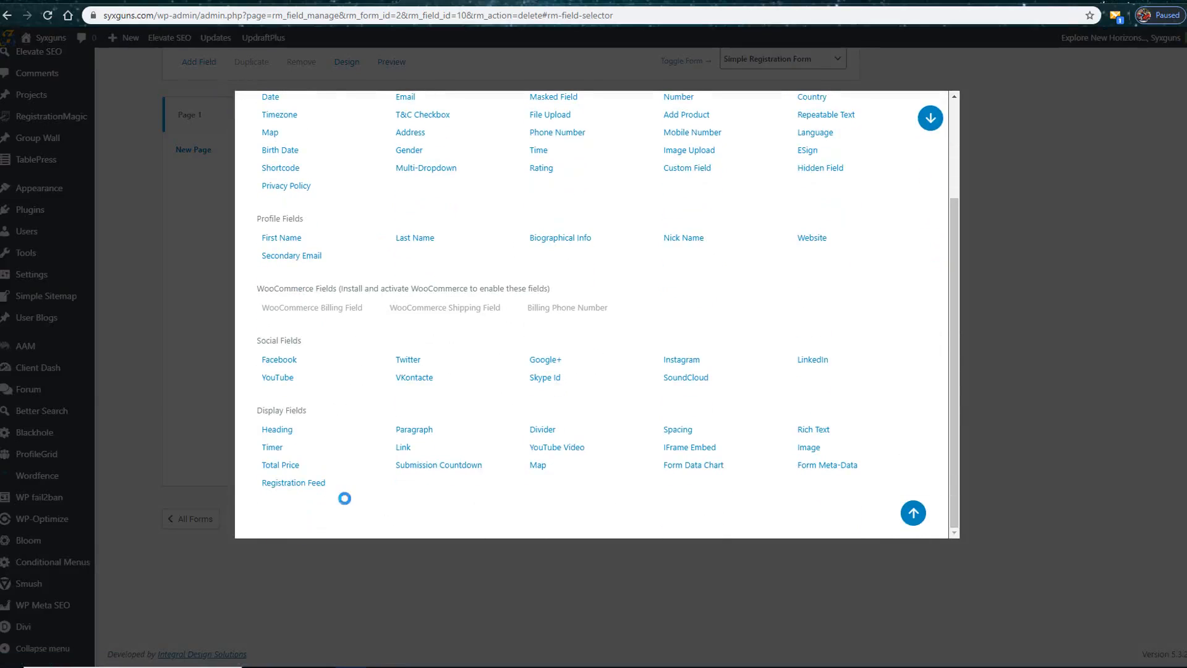
{"action": "scroll", "coordinate": [350, 498], "scroll_direction": "up", "scroll_amount": 3}
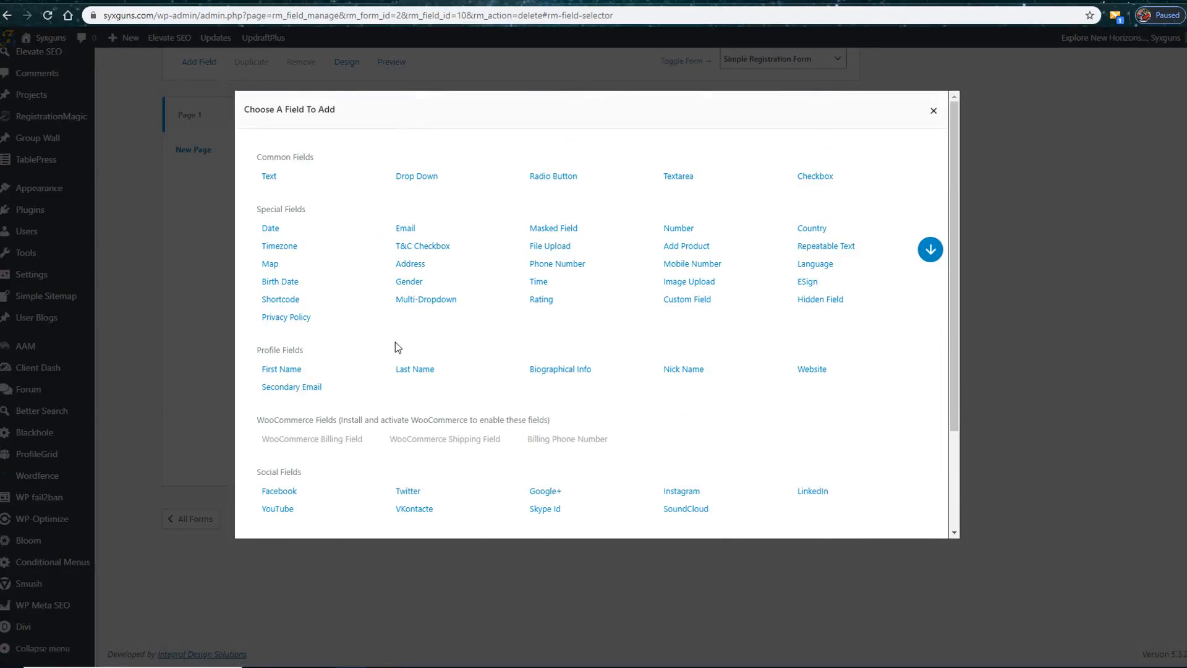
{"action": "scroll", "coordinate": [882, 361], "scroll_direction": "down", "scroll_amount": 3}
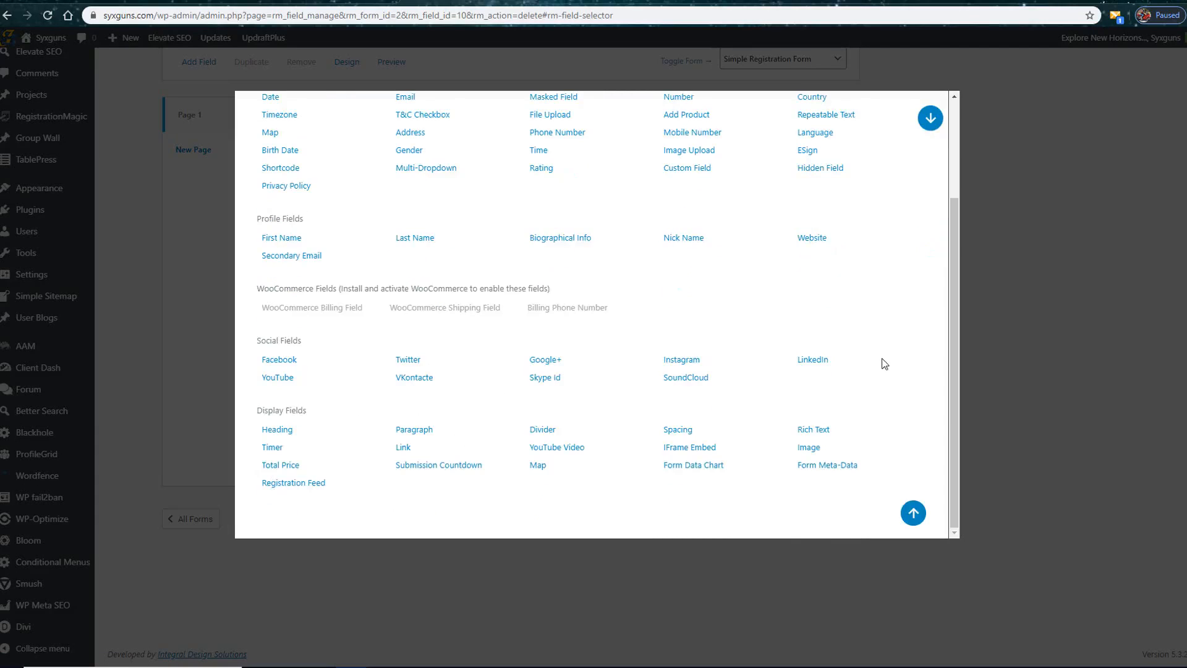
{"action": "left_click", "coordinate": [1006, 413]}
{"action": "left_click", "coordinate": [823, 518]}
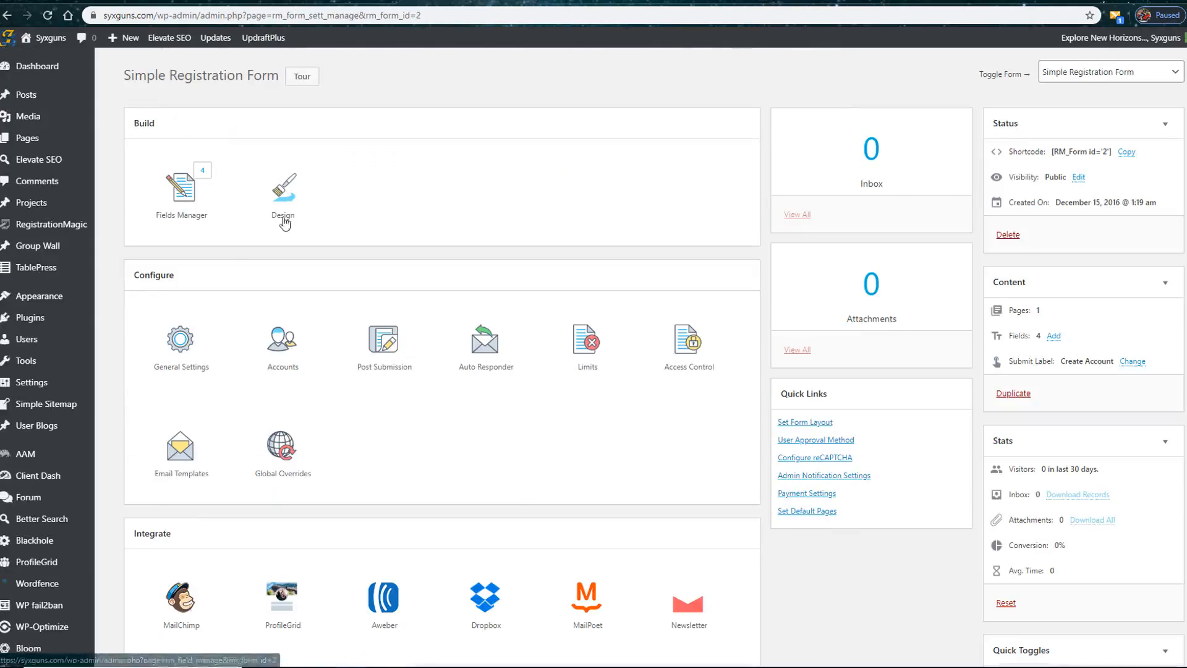
{"action": "scroll", "coordinate": [369, 416], "scroll_direction": "down", "scroll_amount": 5}
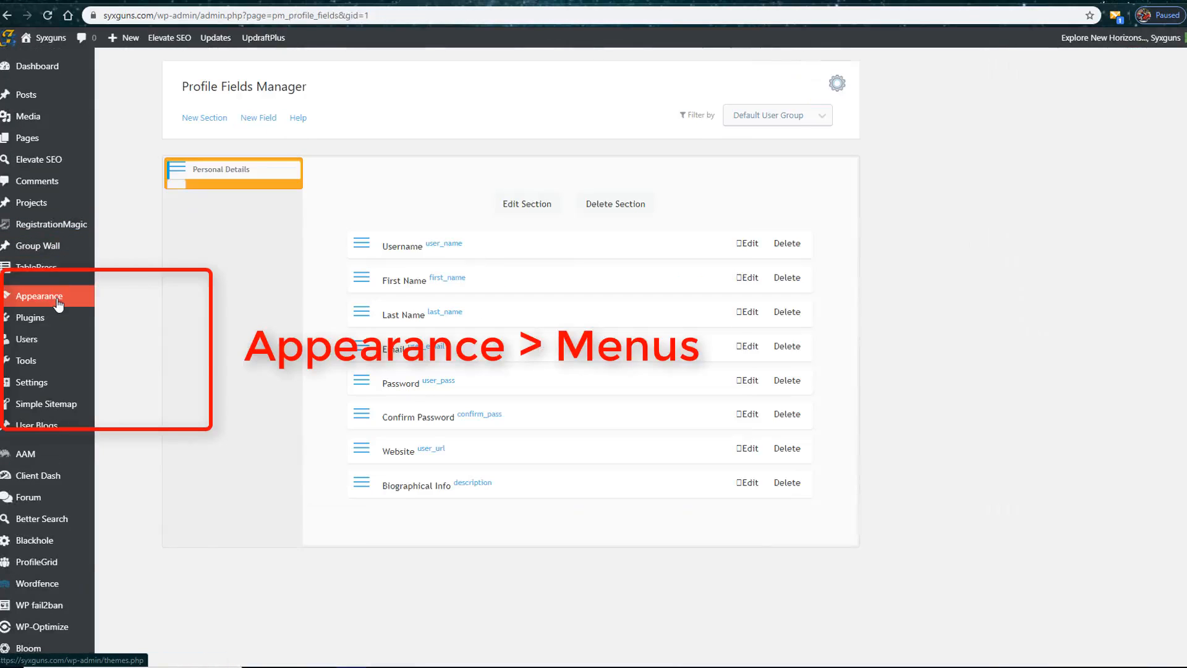
Step: Open the site's menu editor and add the Home, Articles and Login pages to the Main Menu
{"action": "mouse_move", "coordinate": [59, 302]}
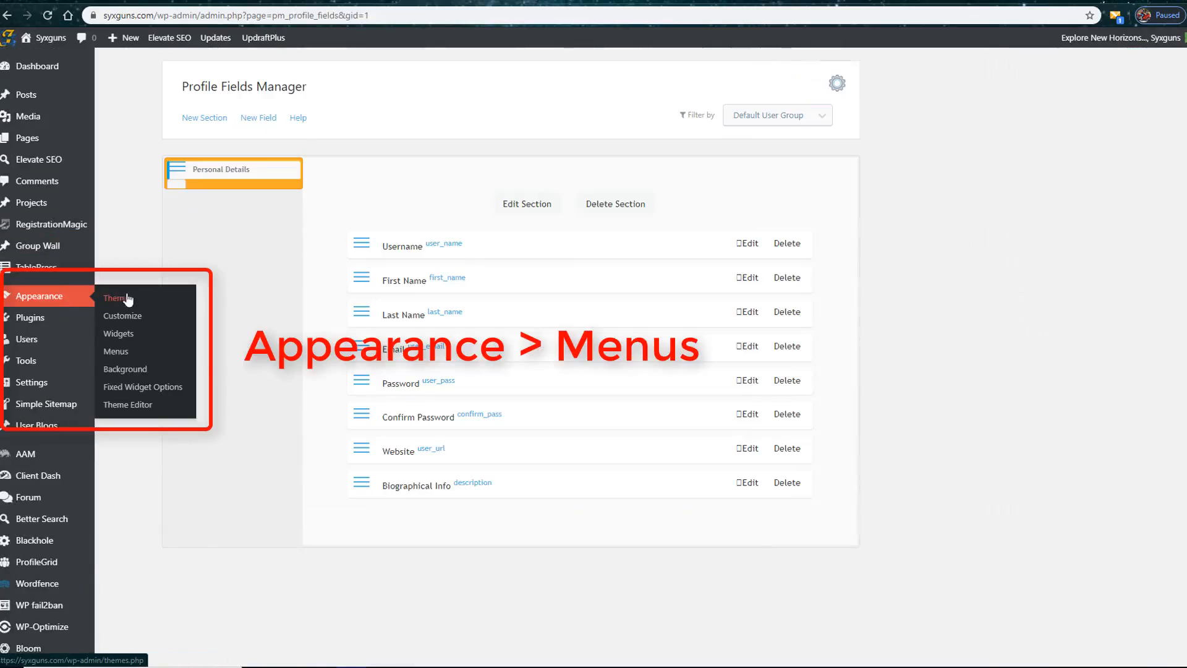
{"action": "left_click", "coordinate": [119, 356]}
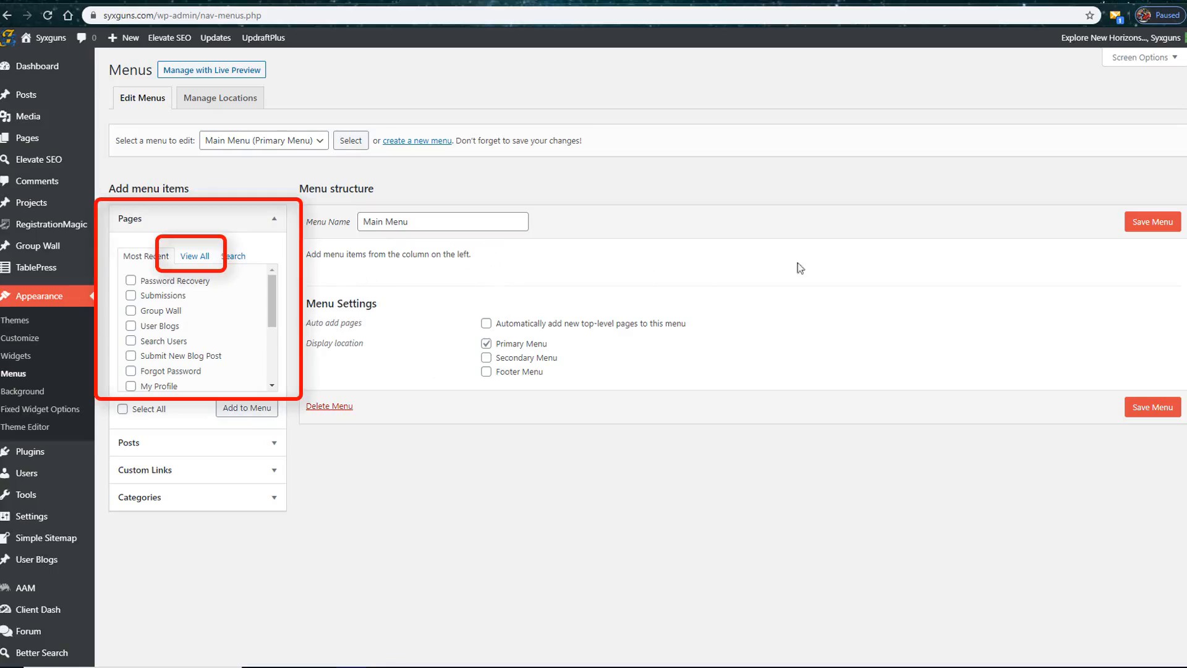
{"action": "left_click", "coordinate": [201, 261]}
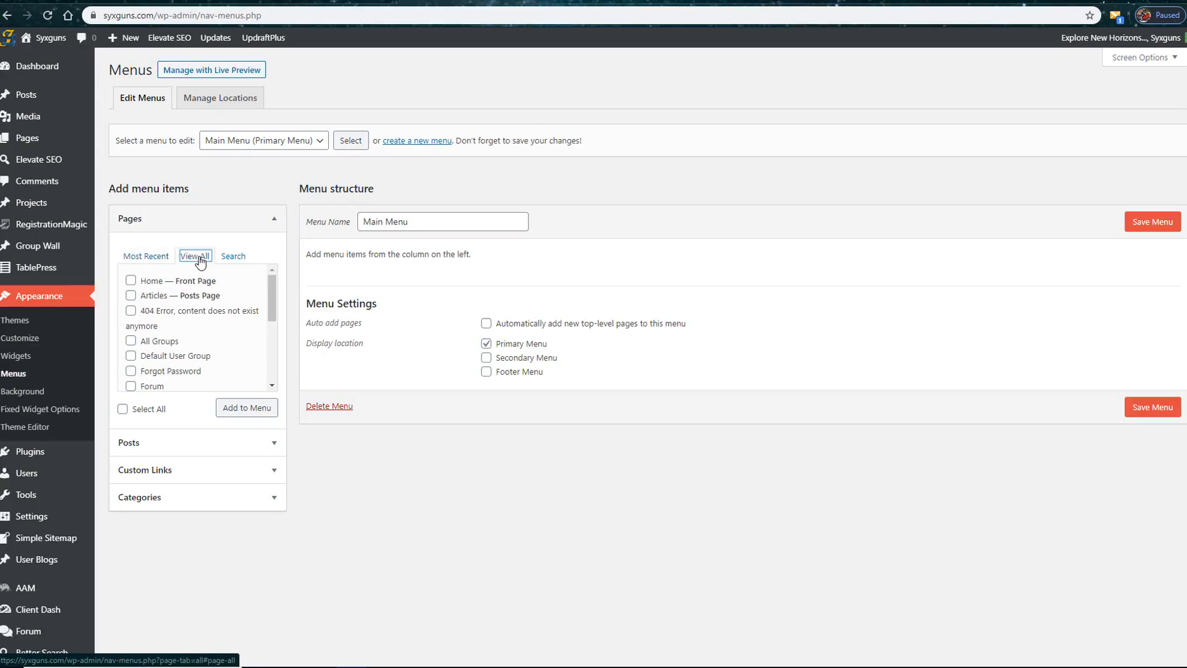
{"action": "left_click", "coordinate": [131, 282]}
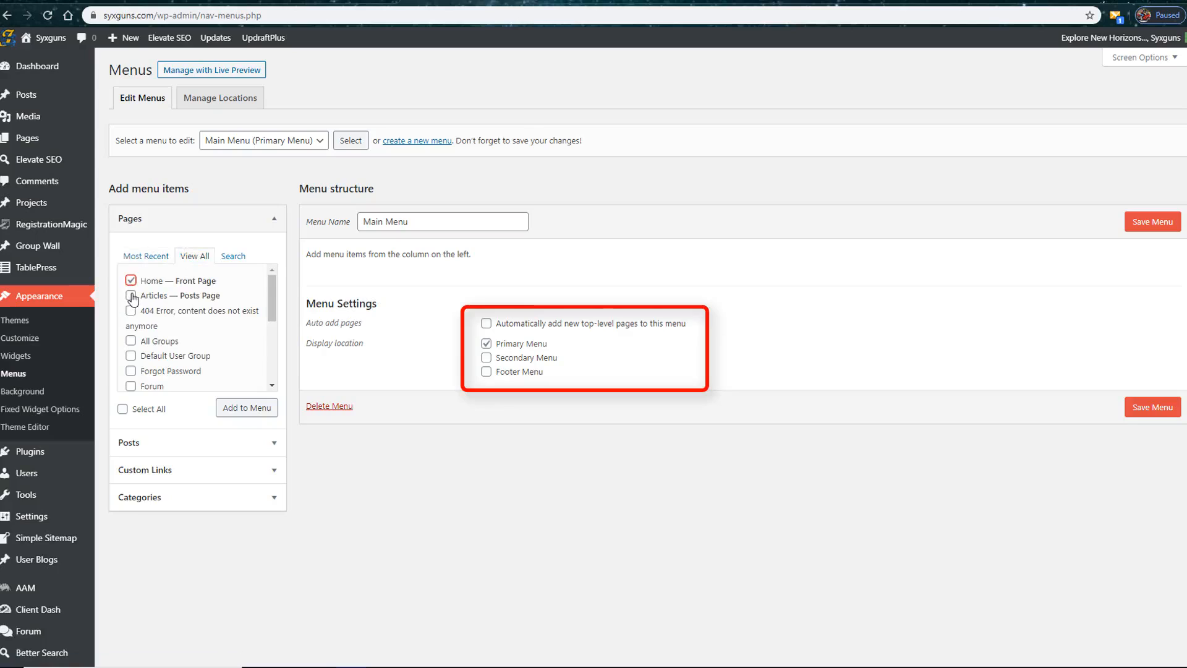
{"action": "left_click", "coordinate": [131, 296]}
{"action": "scroll", "coordinate": [132, 309], "scroll_direction": "down", "scroll_amount": 2}
{"action": "left_click", "coordinate": [131, 339]}
{"action": "scroll", "coordinate": [268, 358], "scroll_direction": "down", "scroll_amount": 1}
{"action": "scroll", "coordinate": [269, 357], "scroll_direction": "down", "scroll_amount": 1}
{"action": "scroll", "coordinate": [269, 312], "scroll_direction": "up", "scroll_amount": 4}
{"action": "scroll", "coordinate": [257, 347], "scroll_direction": "down", "scroll_amount": 2}
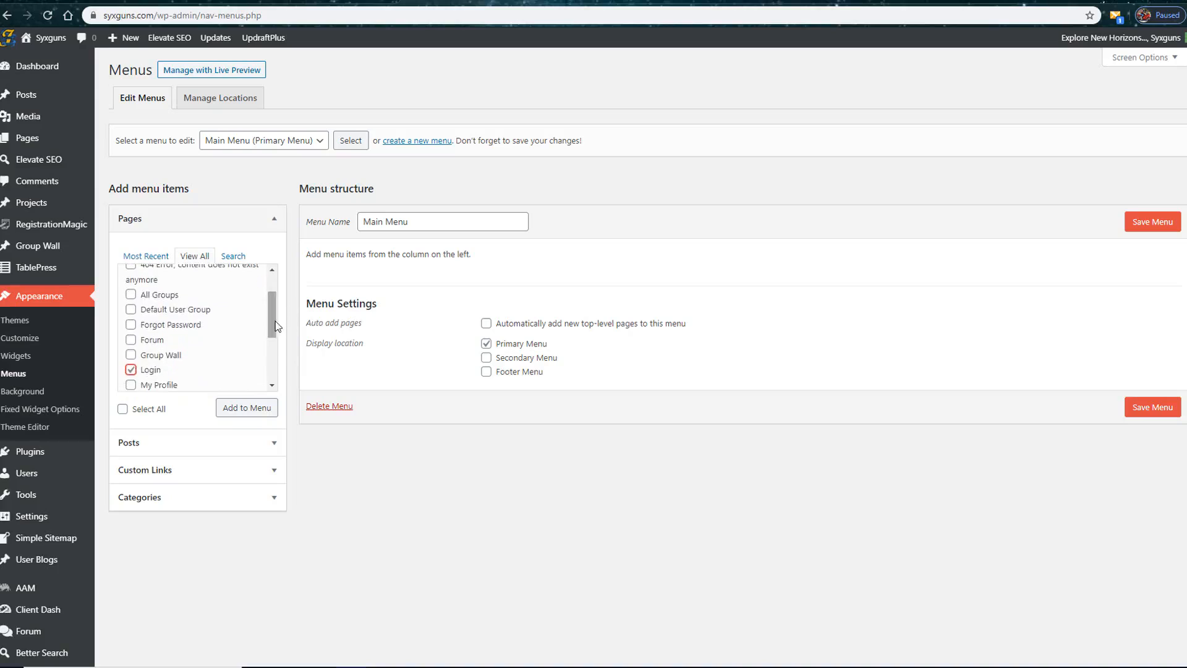
{"action": "scroll", "coordinate": [260, 349], "scroll_direction": "down", "scroll_amount": 3}
{"action": "left_click", "coordinate": [254, 408]}
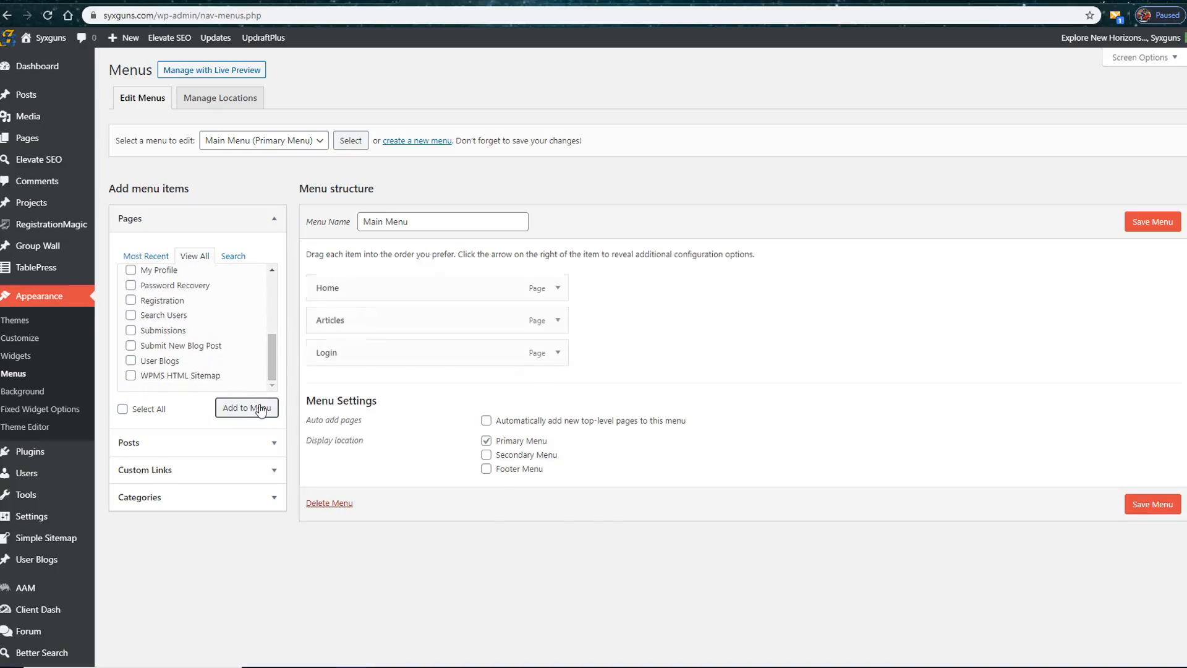
Step: Review the settings of the Home, Articles and Login menu items and save the Main Menu
{"action": "left_click", "coordinate": [557, 287]}
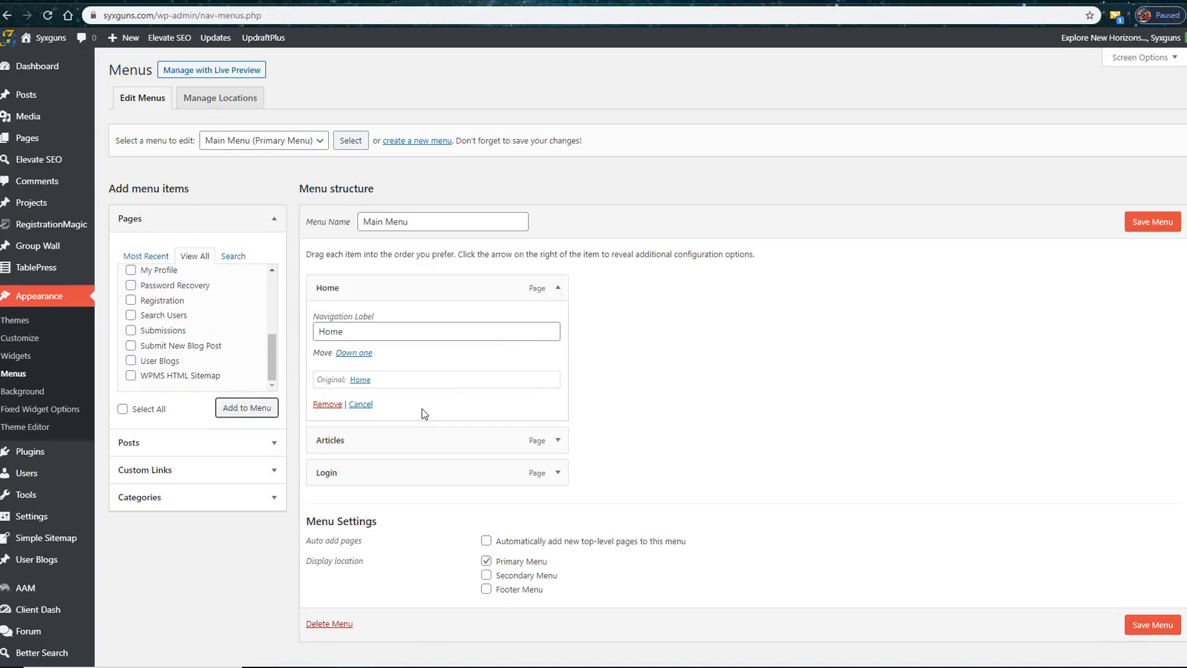
{"action": "left_click", "coordinate": [558, 441]}
{"action": "left_click", "coordinate": [559, 440]}
{"action": "left_click", "coordinate": [558, 473]}
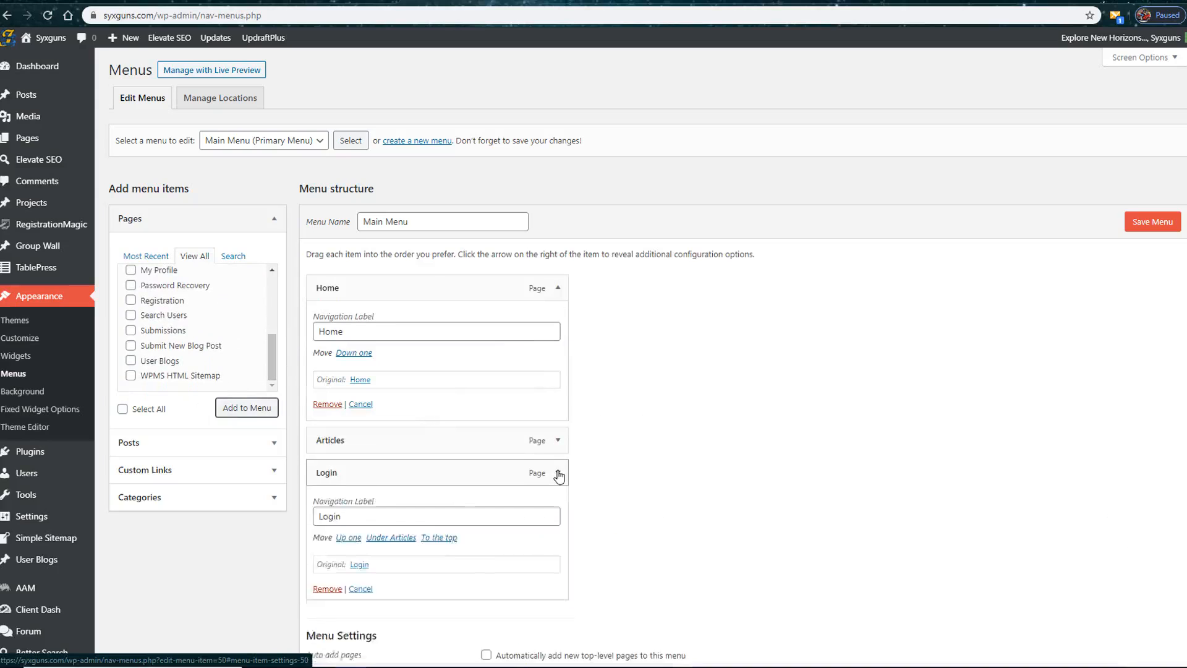
{"action": "left_click", "coordinate": [558, 473]}
{"action": "left_click", "coordinate": [558, 287]}
{"action": "left_click", "coordinate": [1152, 503]}
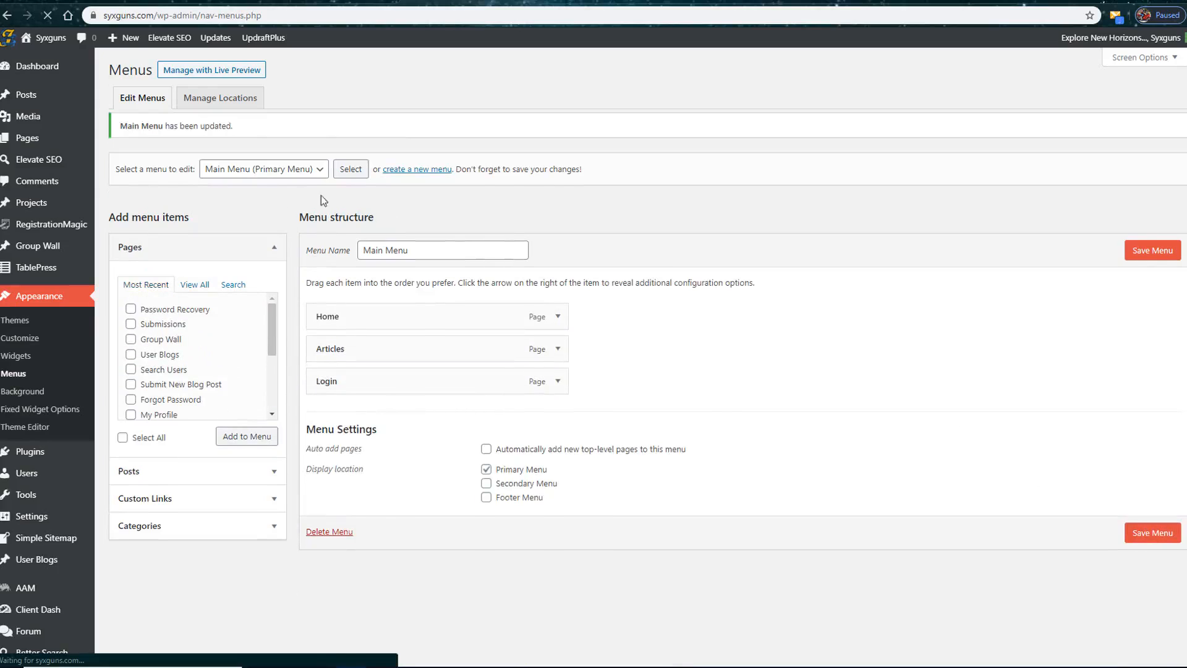
Step: Load the Man Menu (Members) menu for editing
{"action": "left_click", "coordinate": [309, 179]}
{"action": "left_click", "coordinate": [297, 206]}
{"action": "left_click", "coordinate": [349, 179]}
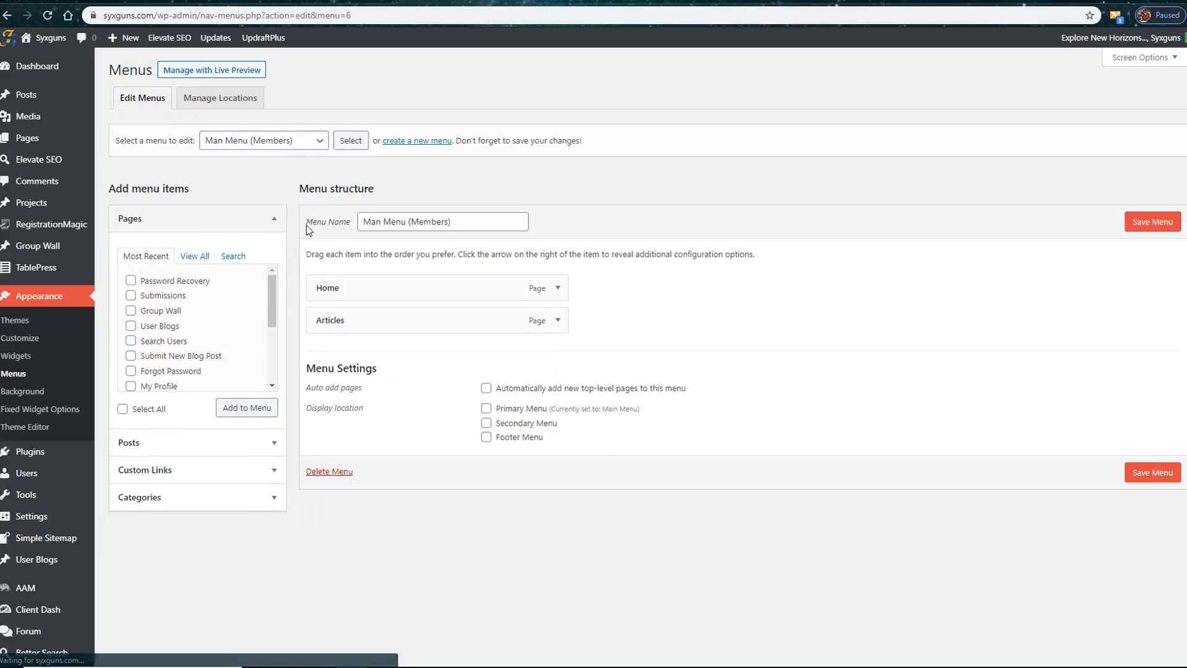
{"action": "left_click", "coordinate": [312, 140]}
{"action": "left_click", "coordinate": [277, 162]}
Step: Add the All Groups, Forum, Group Wall, My Profile, Search Users, Submissions, Submit New Blog Post and User Blogs pages to the members menu
{"action": "left_click", "coordinate": [194, 256]}
{"action": "left_click", "coordinate": [131, 341]}
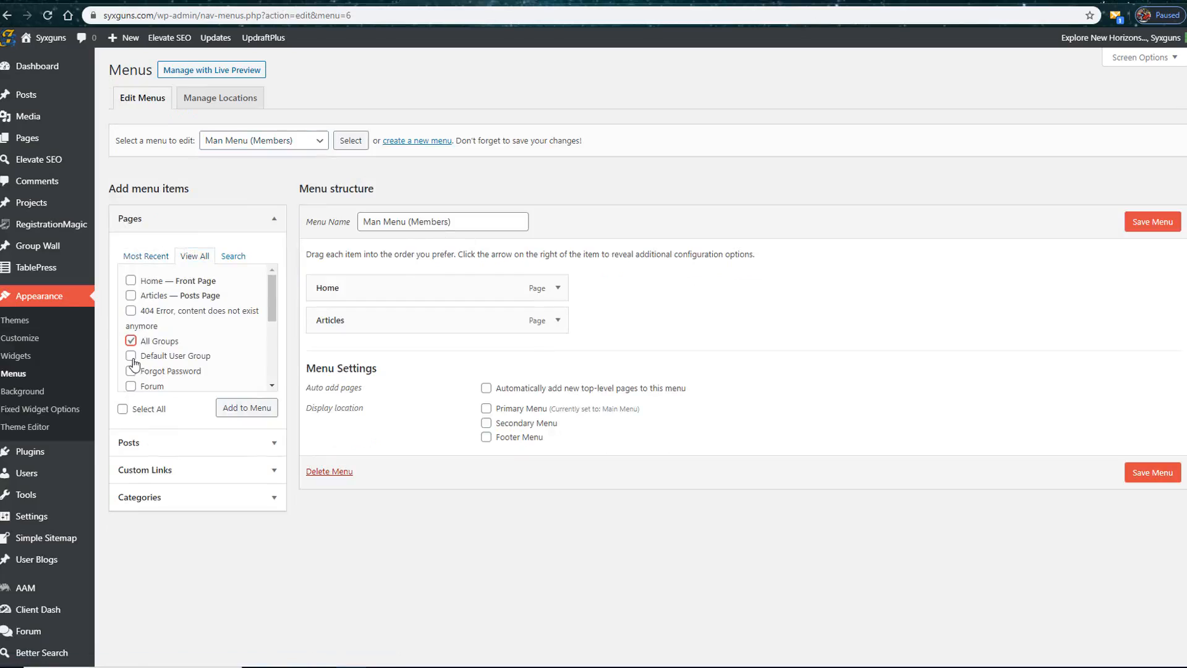
{"action": "left_click_drag", "start_coordinate": [273, 312], "coordinate": [274, 314]}
{"action": "left_click", "coordinate": [131, 335]}
{"action": "left_click", "coordinate": [131, 351]}
{"action": "scroll", "coordinate": [130, 346], "scroll_direction": "down", "scroll_amount": 2}
{"action": "left_click", "coordinate": [131, 331]}
{"action": "scroll", "coordinate": [131, 368], "scroll_direction": "down", "scroll_amount": 2}
{"action": "left_click", "coordinate": [131, 335]}
{"action": "left_click", "coordinate": [130, 350]}
{"action": "left_click", "coordinate": [131, 365]}
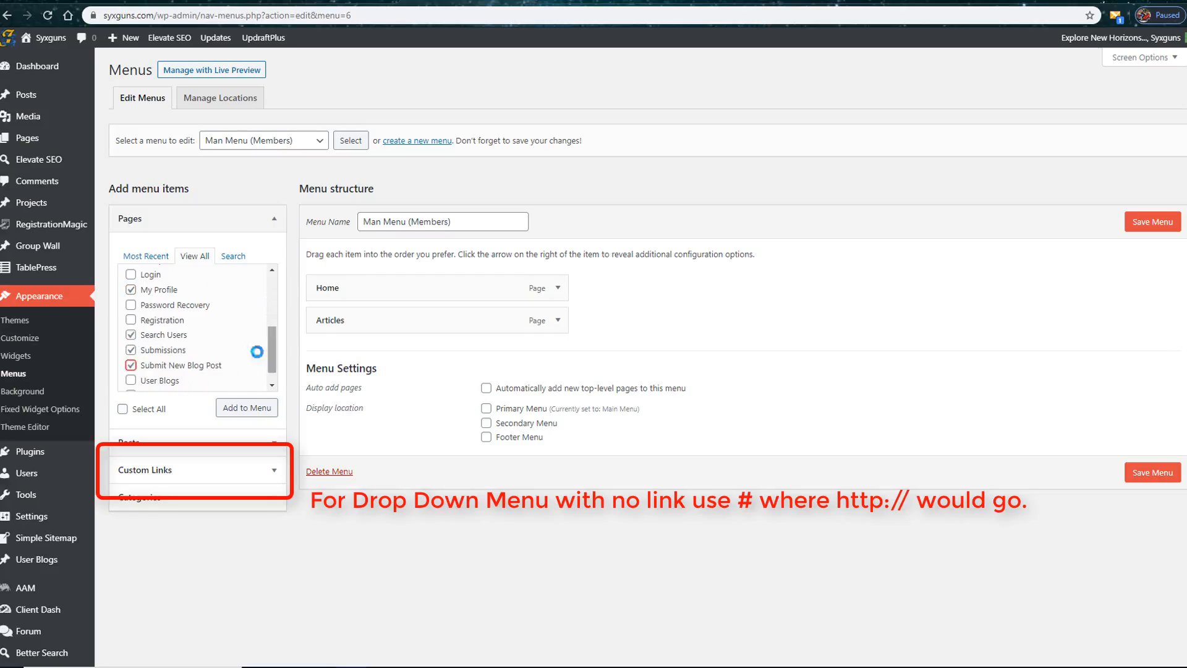
{"action": "left_click", "coordinate": [131, 380]}
{"action": "scroll", "coordinate": [161, 364], "scroll_direction": "down", "scroll_amount": 1}
{"action": "left_click", "coordinate": [247, 408]}
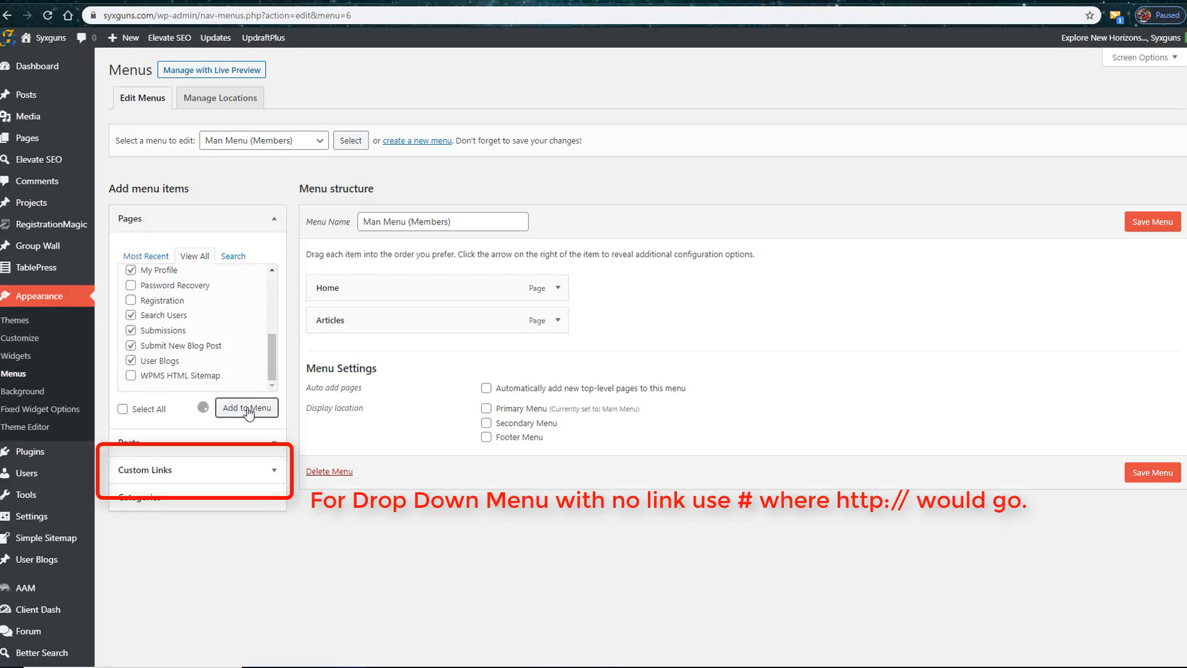
Step: Add a custom link labelled Members with the URL # to the members menu
{"action": "left_click", "coordinate": [273, 470]}
{"action": "left_click", "coordinate": [215, 309]}
{"action": "type", "text": "#"}
{"action": "left_click", "coordinate": [182, 342]}
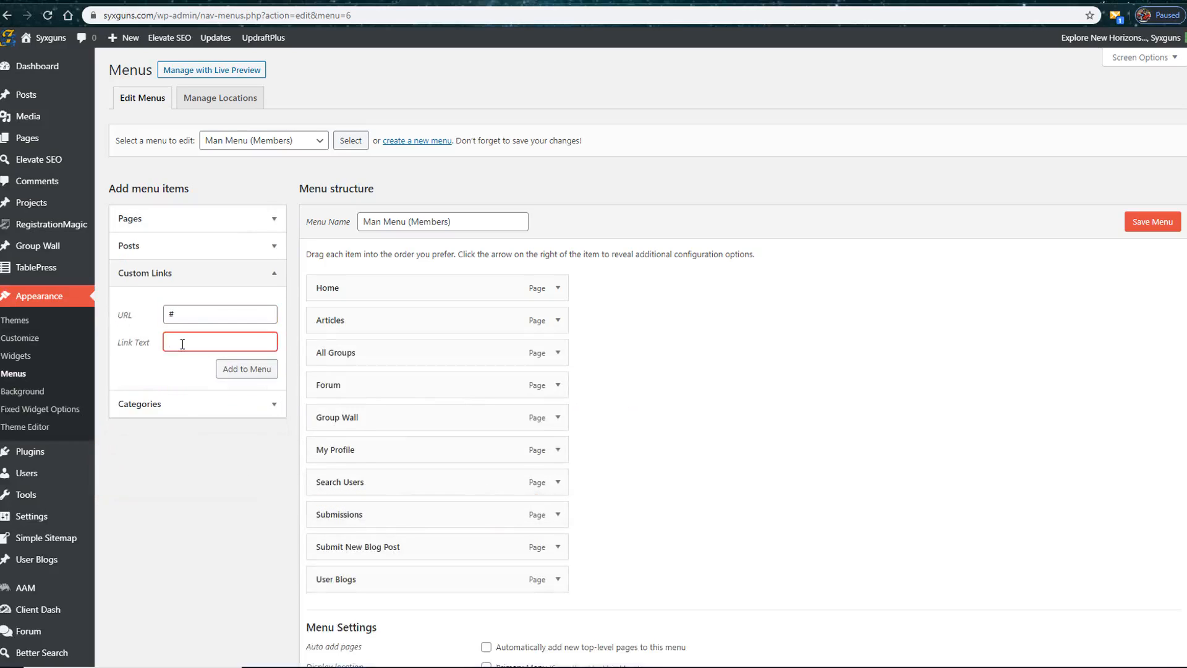
{"action": "left_click", "coordinate": [248, 369]}
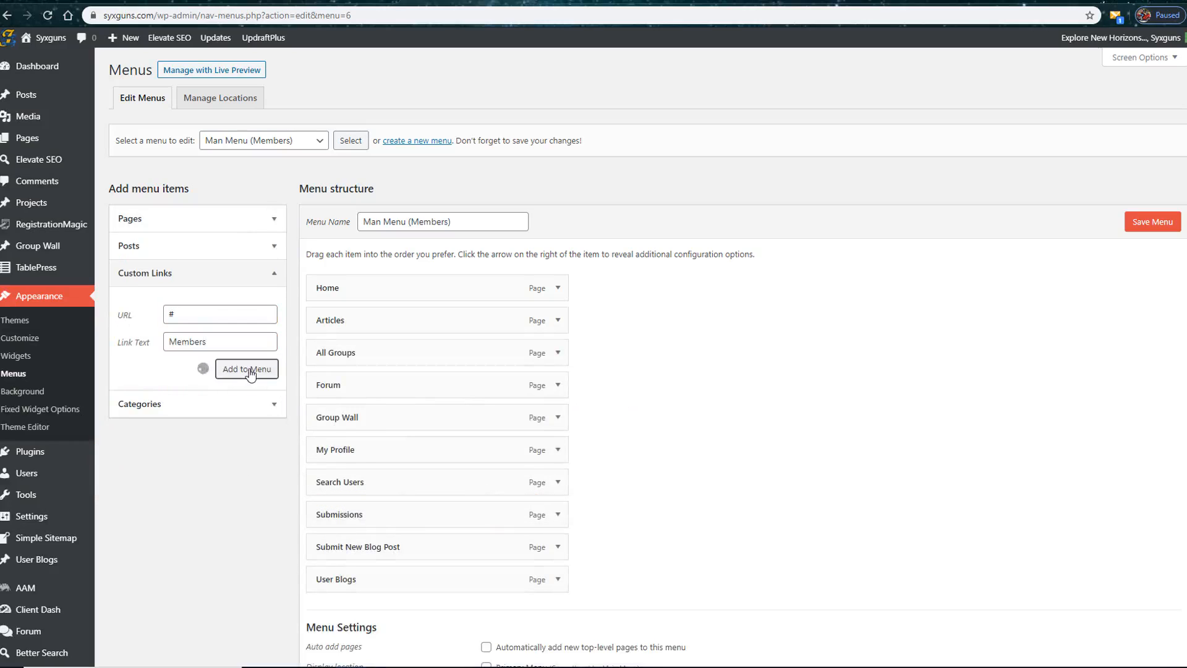
{"action": "left_click", "coordinate": [274, 404]}
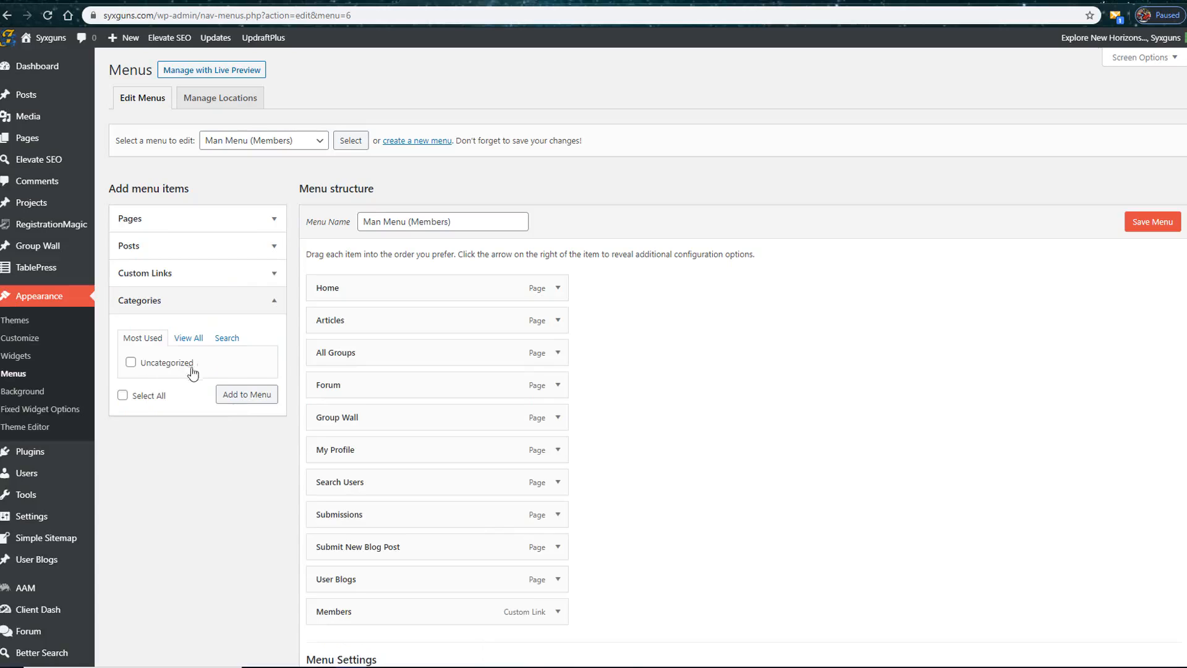
Step: Move Members below Forum, nest My Profile, Submit New Blog Post, User Blogs, Search Users, Submissions, All Groups and Group Wall under it, and save the menu
{"action": "left_click_drag", "start_coordinate": [455, 612], "coordinate": [444, 349]}
{"action": "left_click_drag", "start_coordinate": [419, 424], "coordinate": [401, 354]}
{"action": "left_click_drag", "start_coordinate": [458, 419], "coordinate": [405, 452]}
{"action": "left_click_drag", "start_coordinate": [422, 483], "coordinate": [437, 426]}
{"action": "left_click_drag", "start_coordinate": [401, 521], "coordinate": [417, 494]}
{"action": "left_click_drag", "start_coordinate": [388, 552], "coordinate": [365, 516]}
{"action": "left_click_drag", "start_coordinate": [377, 579], "coordinate": [402, 547]}
{"action": "left_click_drag", "start_coordinate": [377, 611], "coordinate": [391, 450]}
{"action": "left_click_drag", "start_coordinate": [398, 579], "coordinate": [391, 481]}
{"action": "left_click_drag", "start_coordinate": [439, 551], "coordinate": [417, 517]}
{"action": "left_click_drag", "start_coordinate": [432, 587], "coordinate": [411, 547]}
{"action": "scroll", "coordinate": [458, 519], "scroll_direction": "down", "scroll_amount": 4}
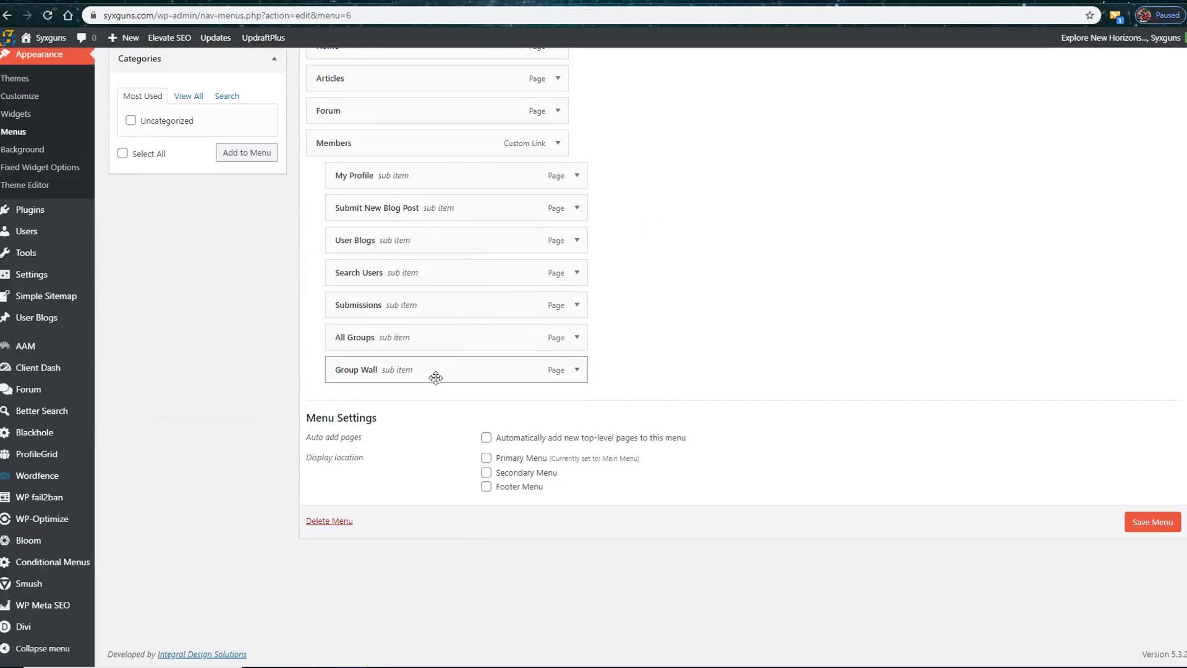
{"action": "left_click", "coordinate": [1152, 522]}
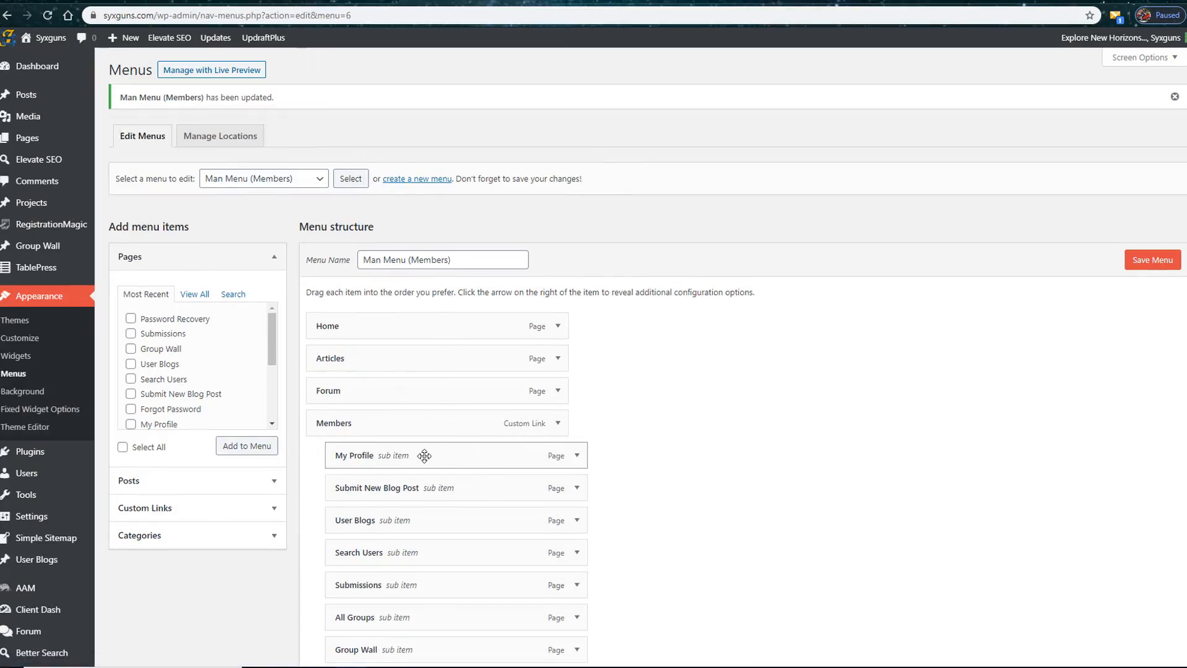
Step: Open the menu location assignments and select Main Menu for the Primary Menu location
{"action": "left_click", "coordinate": [208, 145]}
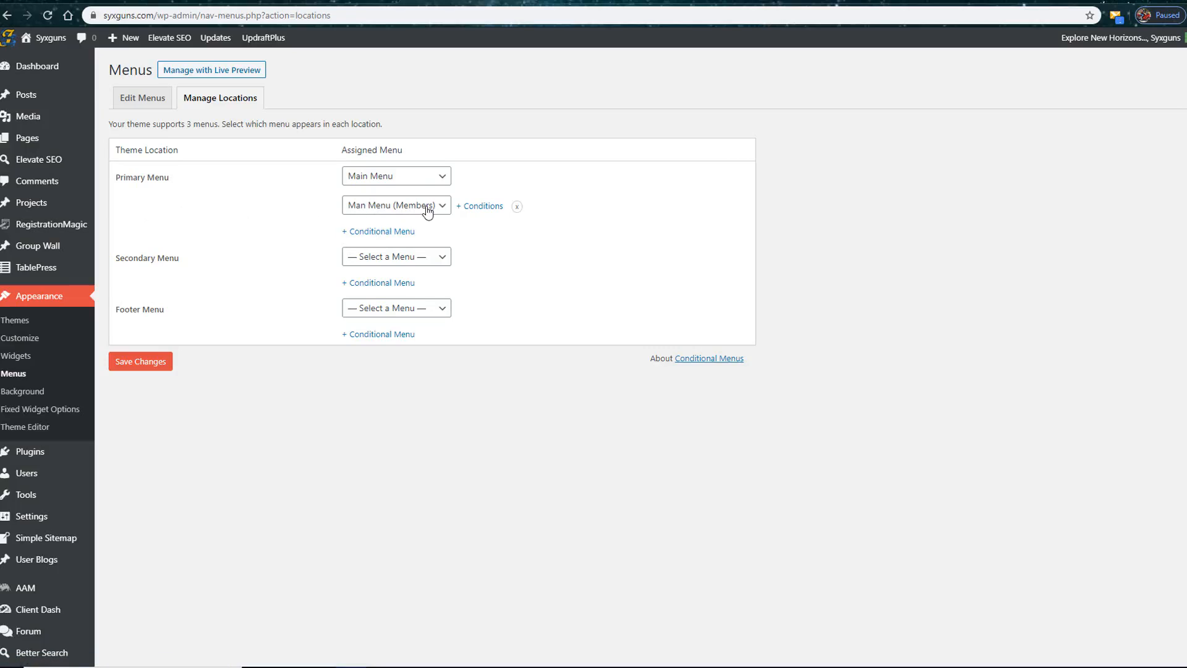
{"action": "left_click", "coordinate": [440, 177]}
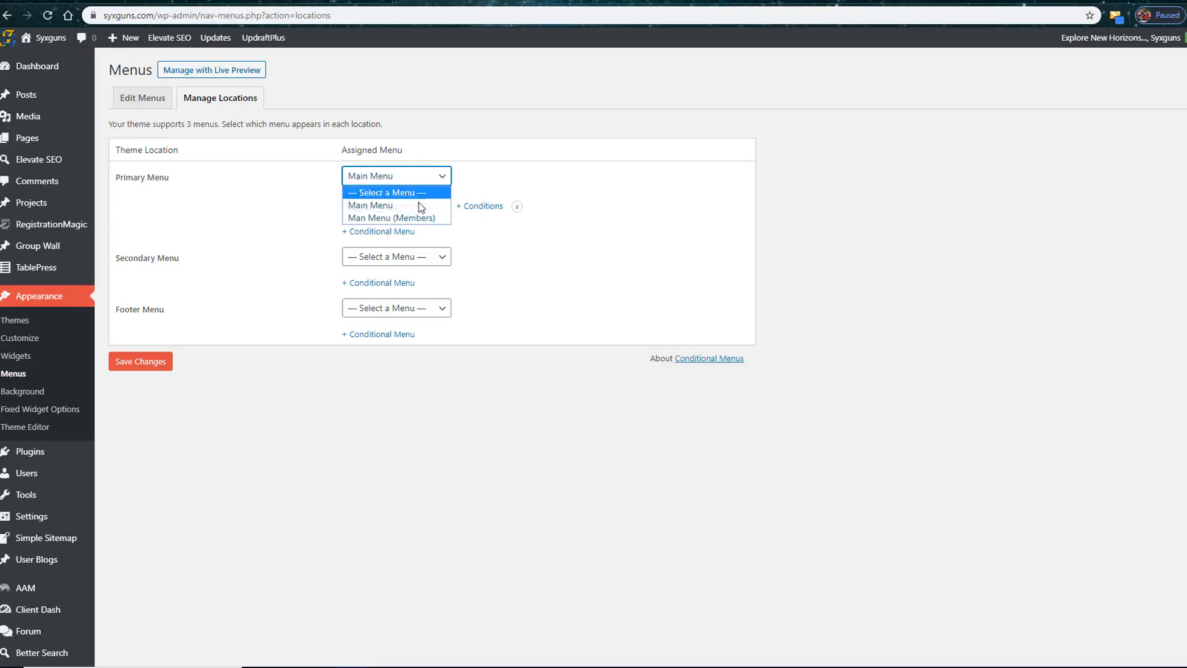
{"action": "left_click", "coordinate": [422, 205]}
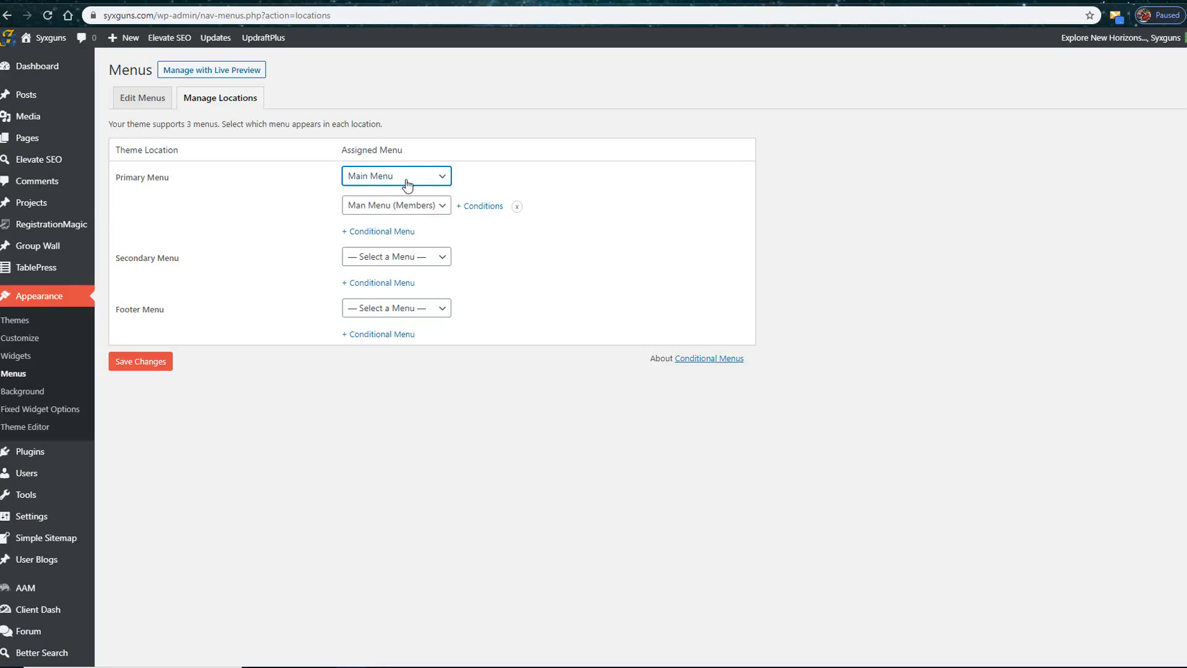
Step: Apply the Administrator, Author, Subscriber, Editor and Contributor role conditions to the conditional Man Menu (Members) and save the menu locations
{"action": "left_click", "coordinate": [482, 207]}
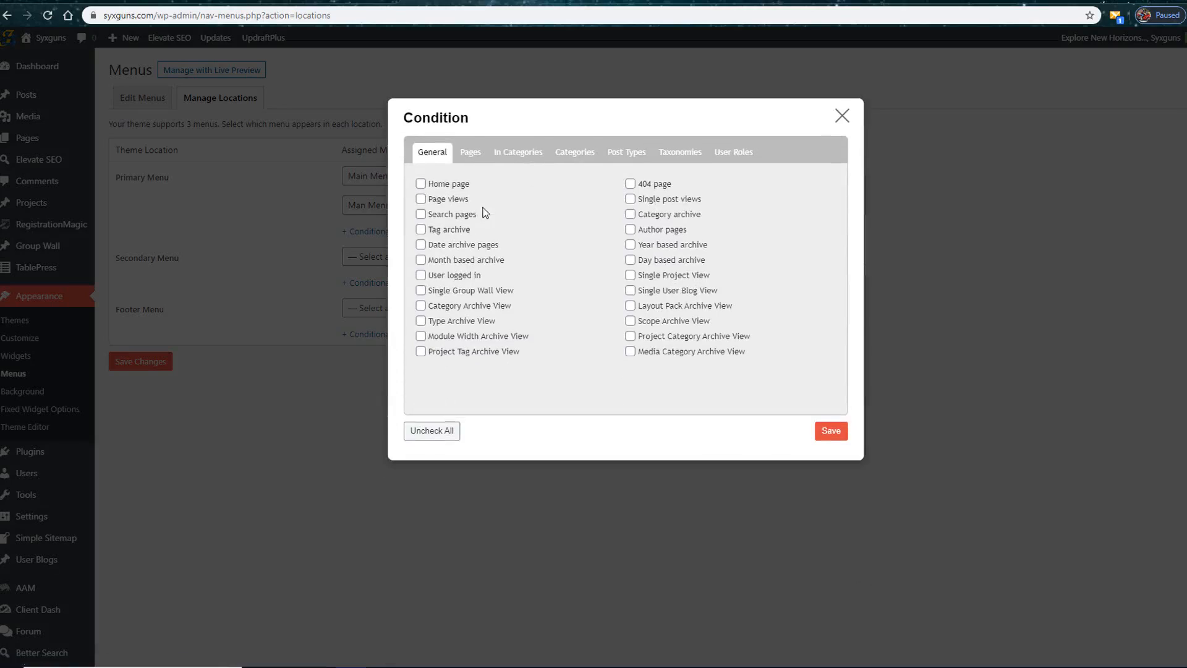
{"action": "left_click", "coordinate": [679, 152]}
{"action": "left_click", "coordinate": [739, 154]}
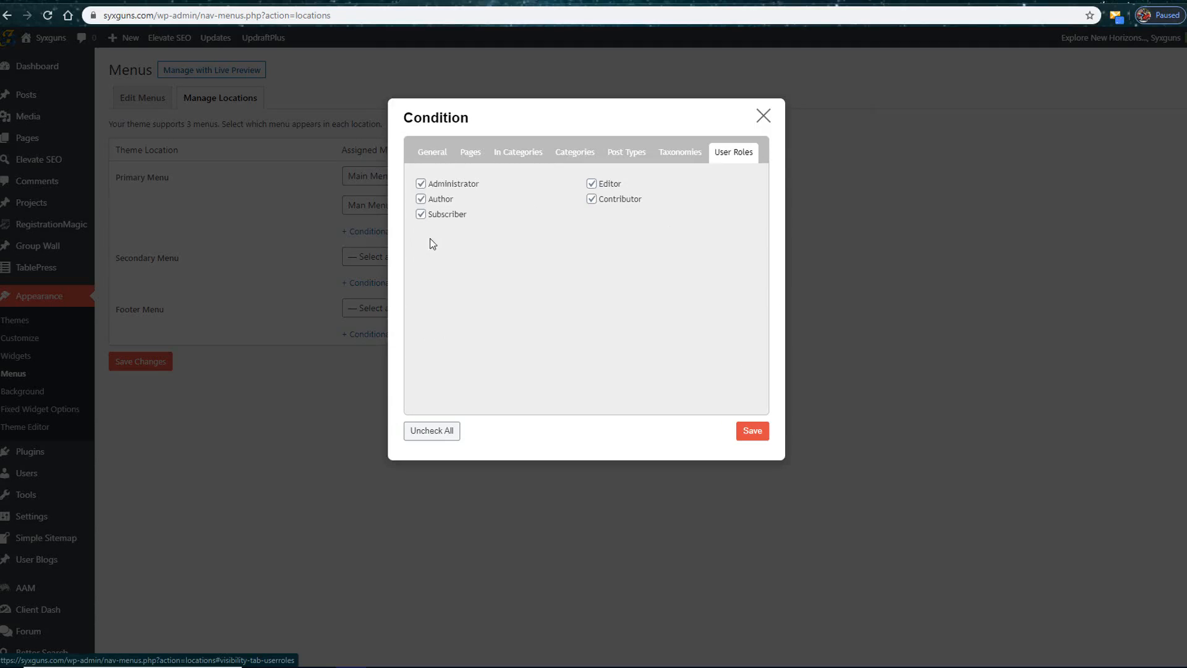
{"action": "left_click", "coordinate": [755, 433]}
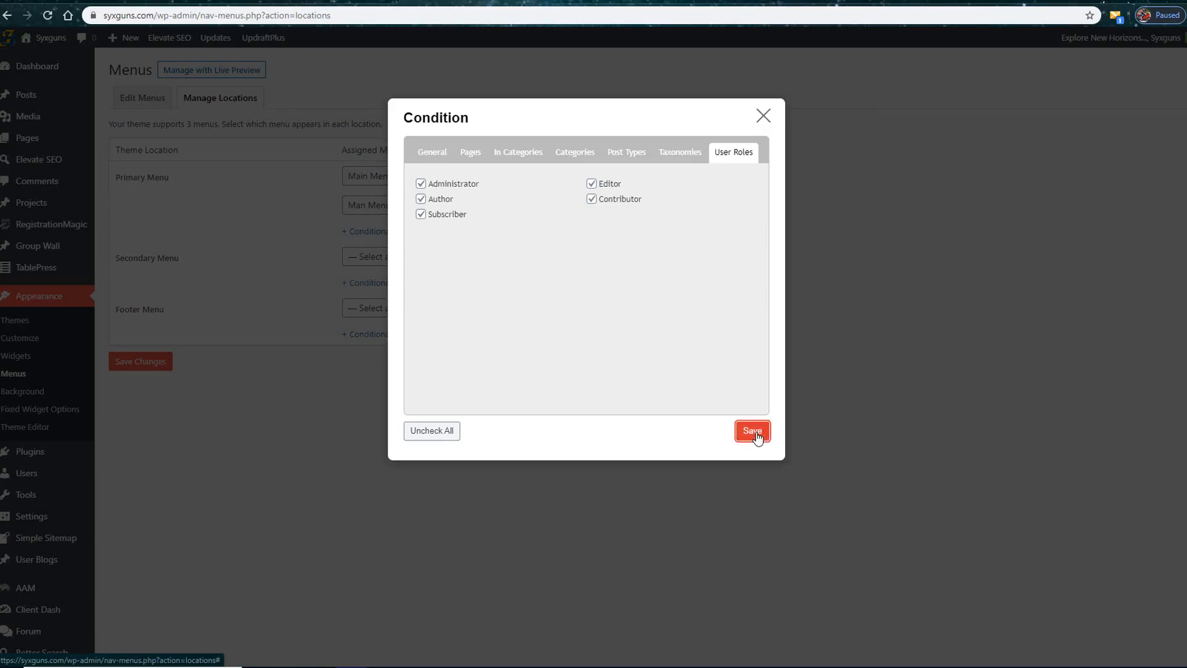
{"action": "left_click", "coordinate": [141, 367]}
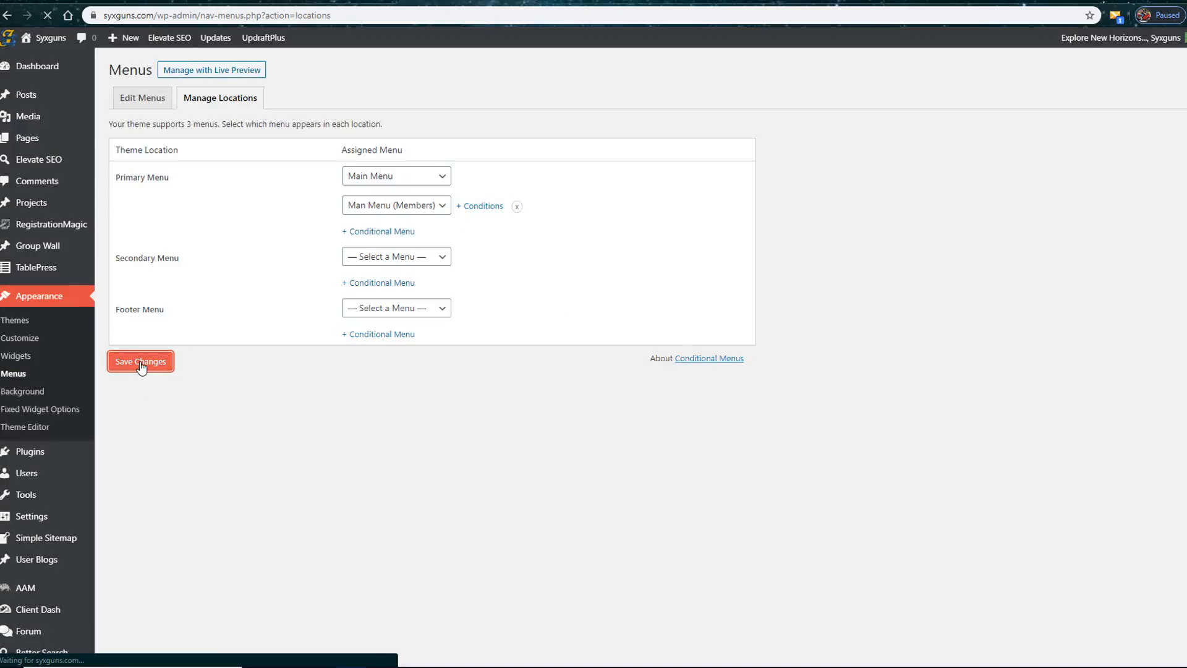
Step: Return to menu editing and create a new menu named VIP Menu
{"action": "left_click", "coordinate": [149, 102]}
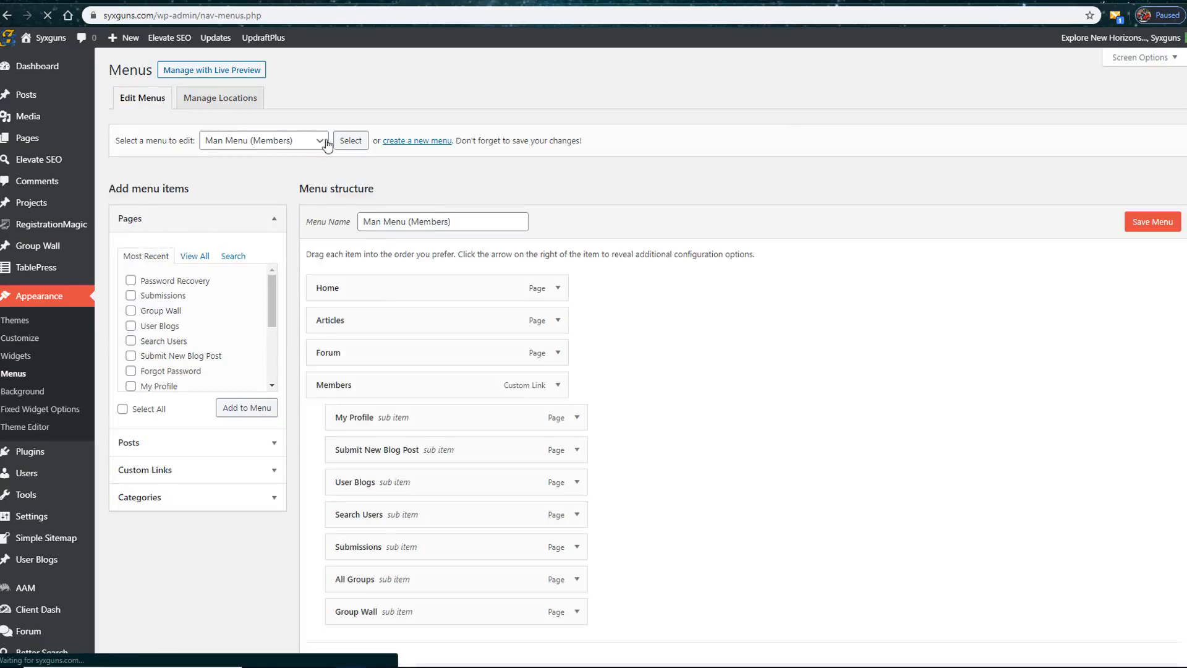
{"action": "left_click", "coordinate": [419, 142]}
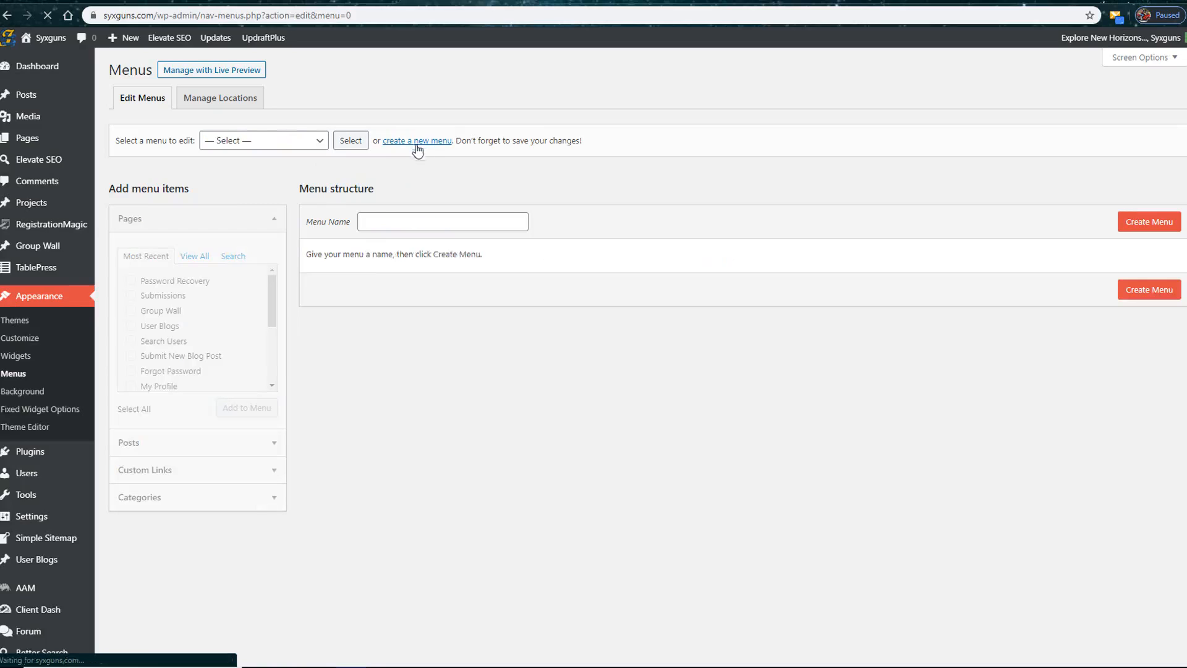
{"action": "type", "text": "VIP Menu"}
{"action": "left_click", "coordinate": [1153, 298]}
Step: Add the Home, Articles, All Groups, Default User Group, Forgot Password and Forum pages to the VIP Menu and save it
{"action": "left_click", "coordinate": [195, 256]}
{"action": "left_click", "coordinate": [130, 280]}
{"action": "left_click", "coordinate": [131, 294]}
{"action": "left_click", "coordinate": [131, 341]}
{"action": "left_click", "coordinate": [131, 355]}
{"action": "left_click", "coordinate": [131, 371]}
{"action": "left_click", "coordinate": [130, 386]}
{"action": "left_click", "coordinate": [276, 408]}
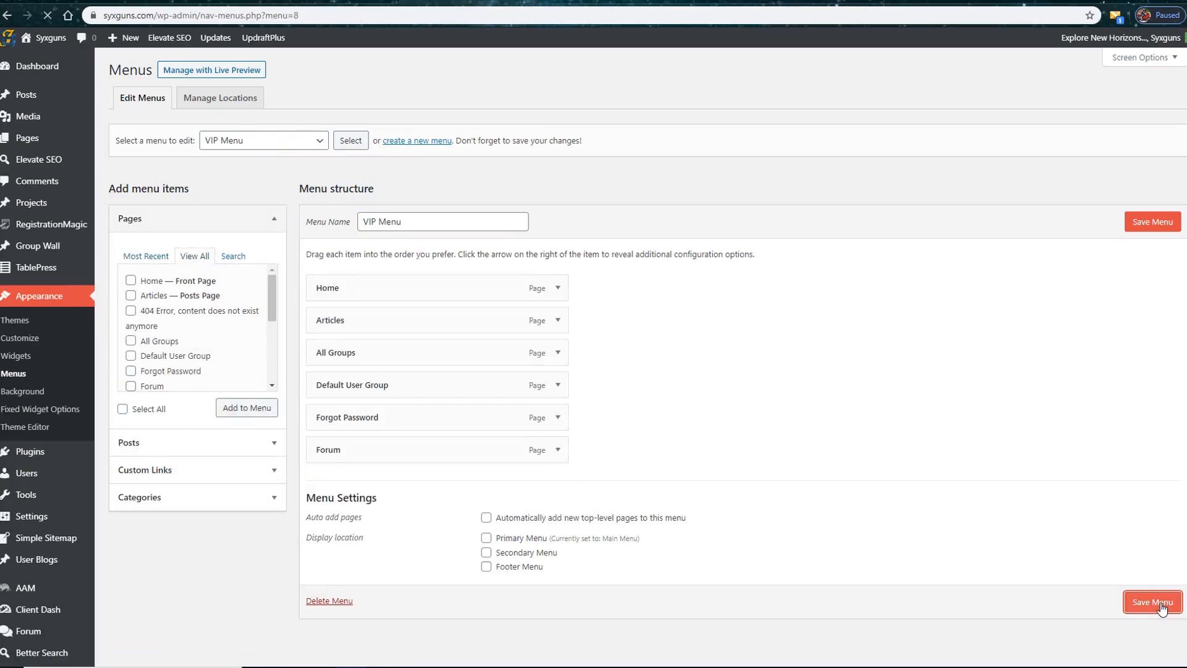
{"action": "left_click", "coordinate": [1152, 602]}
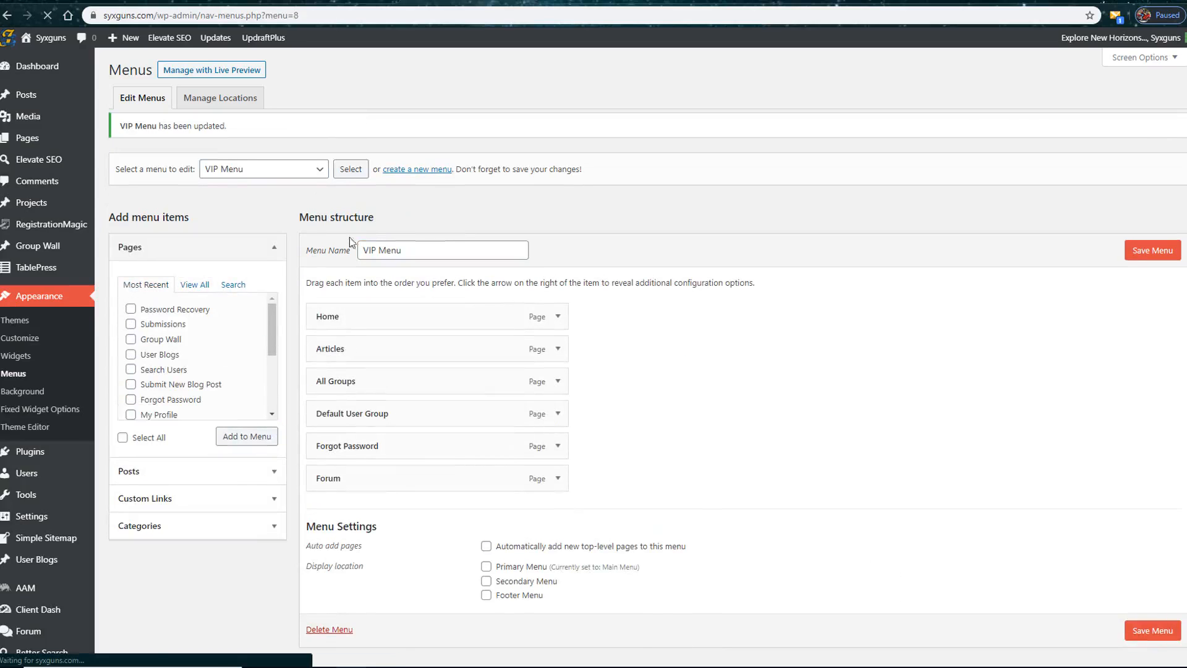
Step: Assign VIP Menu as a conditional Primary Menu for the Administrator role, save the locations and check the navigation on the site's home page
{"action": "left_click", "coordinate": [231, 99]}
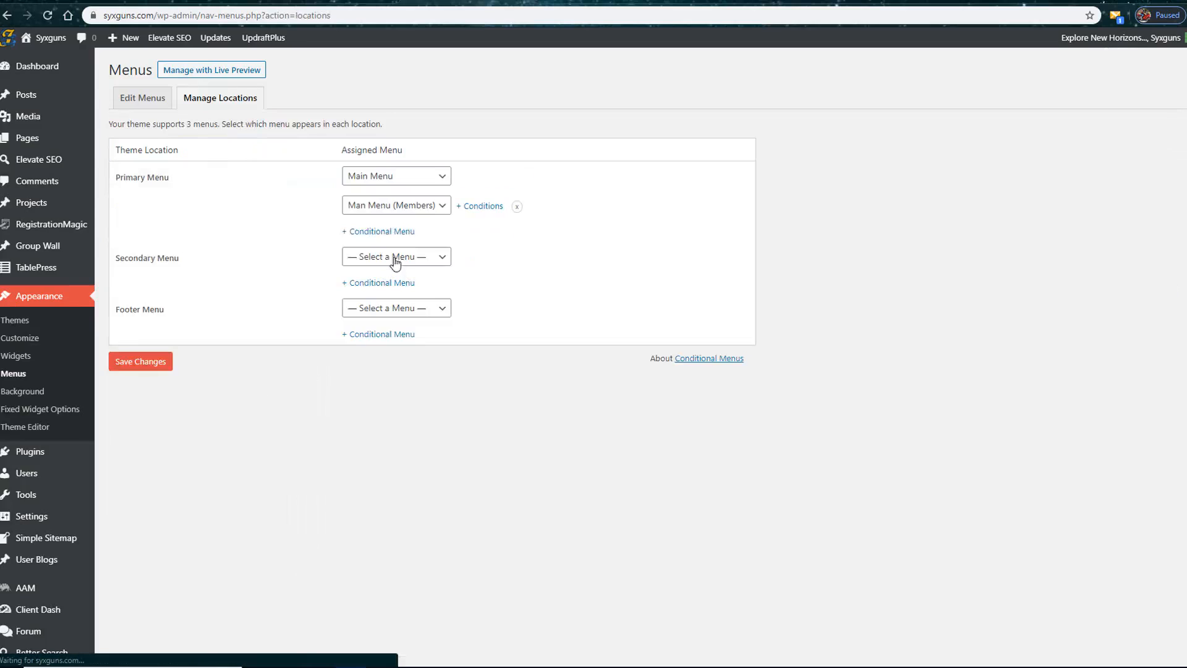
{"action": "left_click", "coordinate": [392, 230]}
{"action": "left_click", "coordinate": [392, 234]}
{"action": "left_click", "coordinate": [369, 295]}
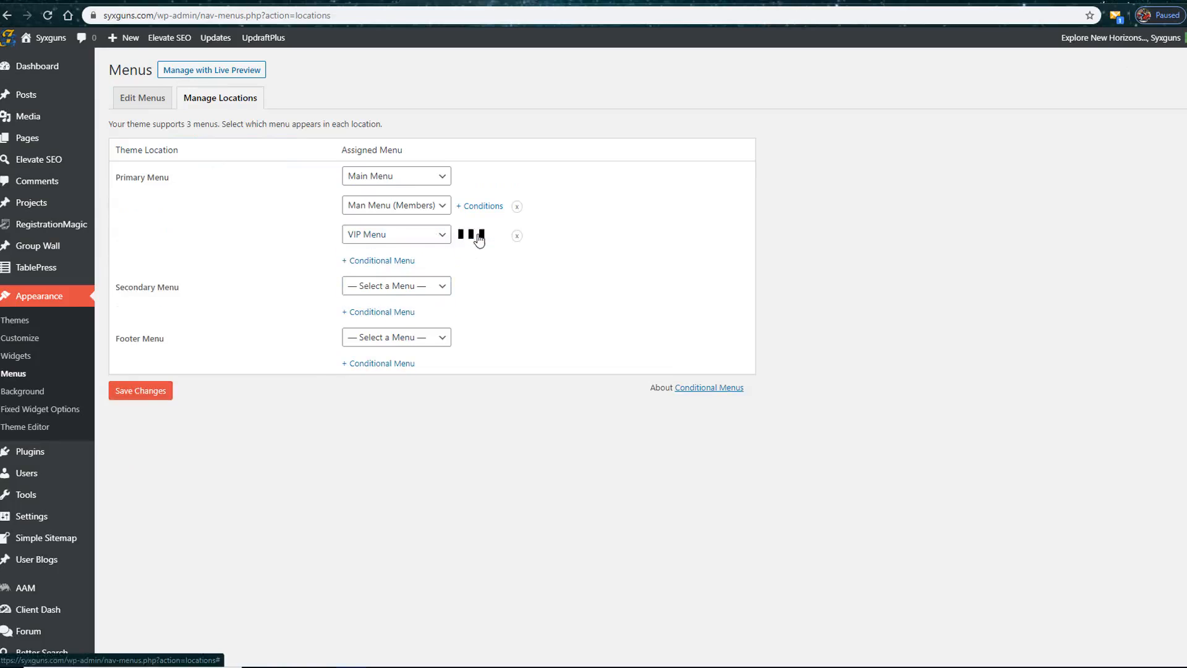
{"action": "left_click", "coordinate": [480, 235]}
{"action": "left_click", "coordinate": [733, 152]}
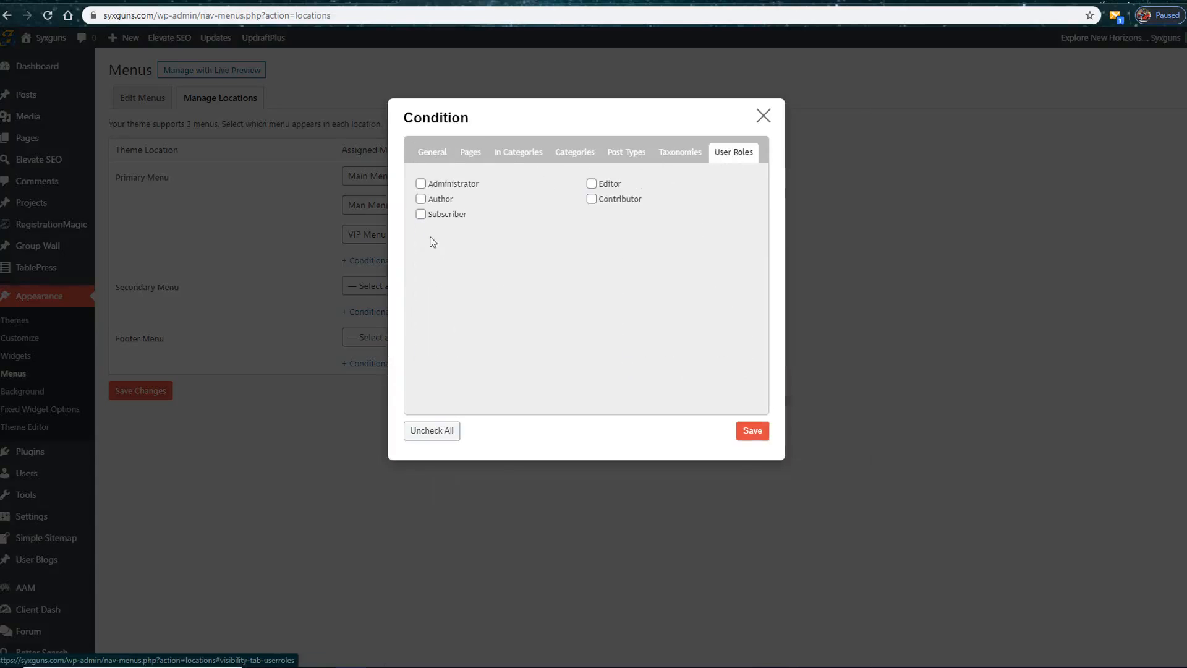
{"action": "left_click", "coordinate": [420, 184]}
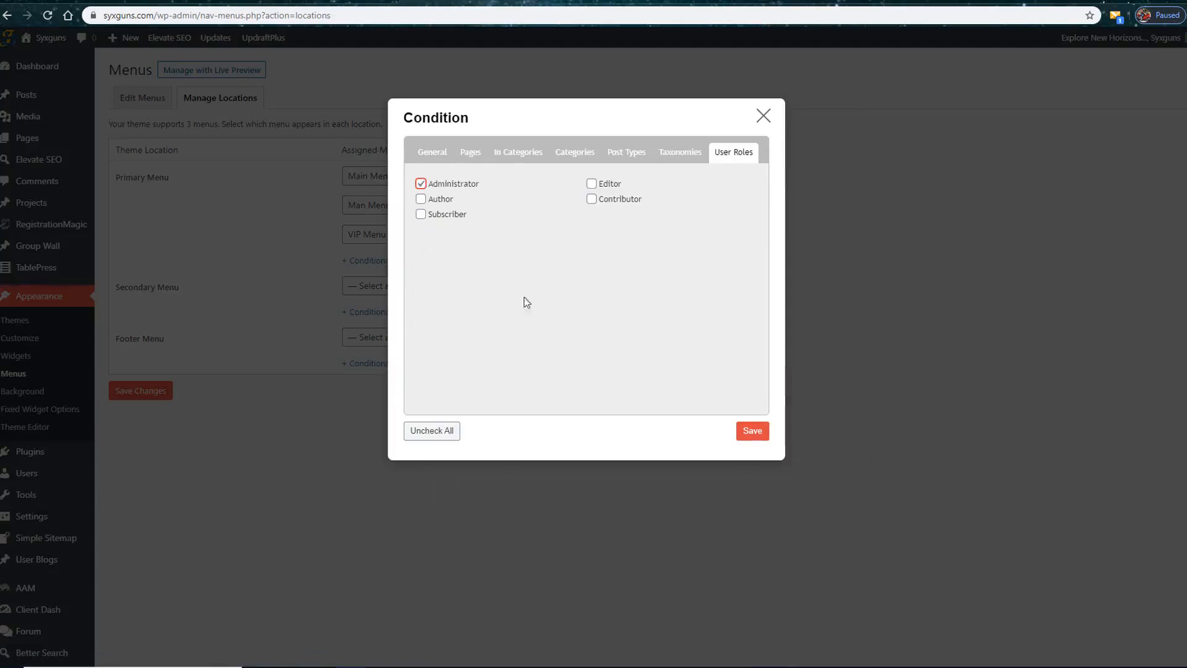
{"action": "left_click", "coordinate": [759, 435]}
{"action": "left_click", "coordinate": [156, 396]}
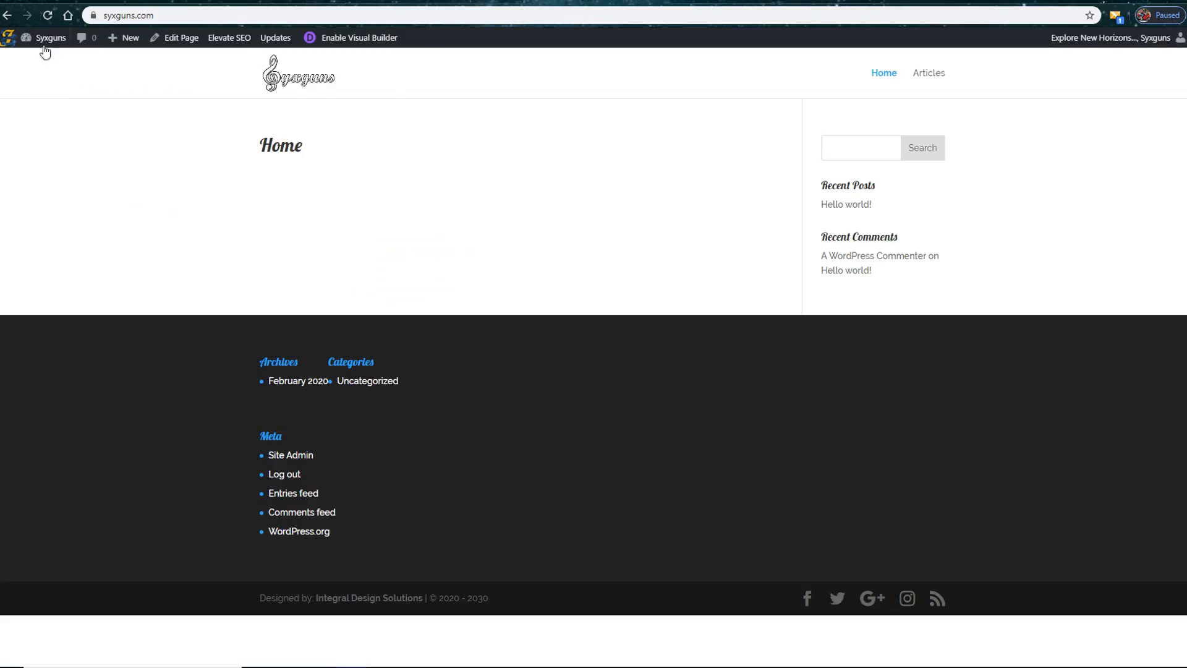
{"action": "left_click", "coordinate": [47, 14]}
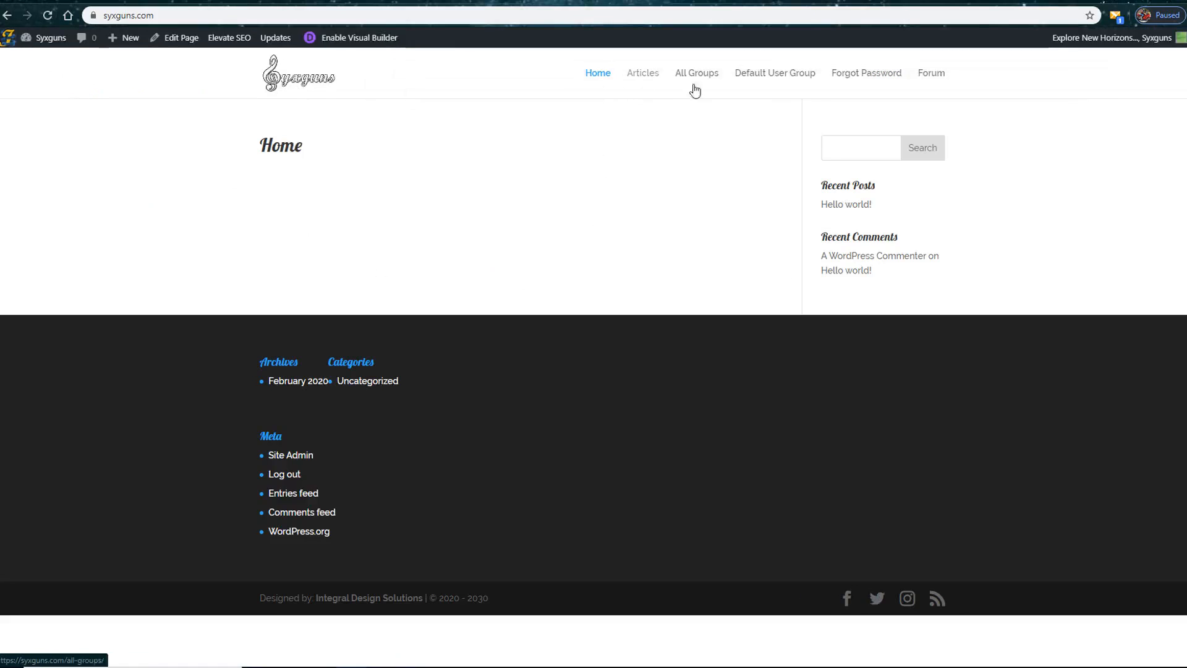
Step: Remove the conditional VIP Menu from the Primary Menu location, re-save the members menu's conditions and save the location changes
{"action": "left_click", "coordinate": [452, 2]}
{"action": "left_click", "coordinate": [446, 279]}
{"action": "left_click", "coordinate": [400, 287]}
{"action": "left_click", "coordinate": [516, 274]}
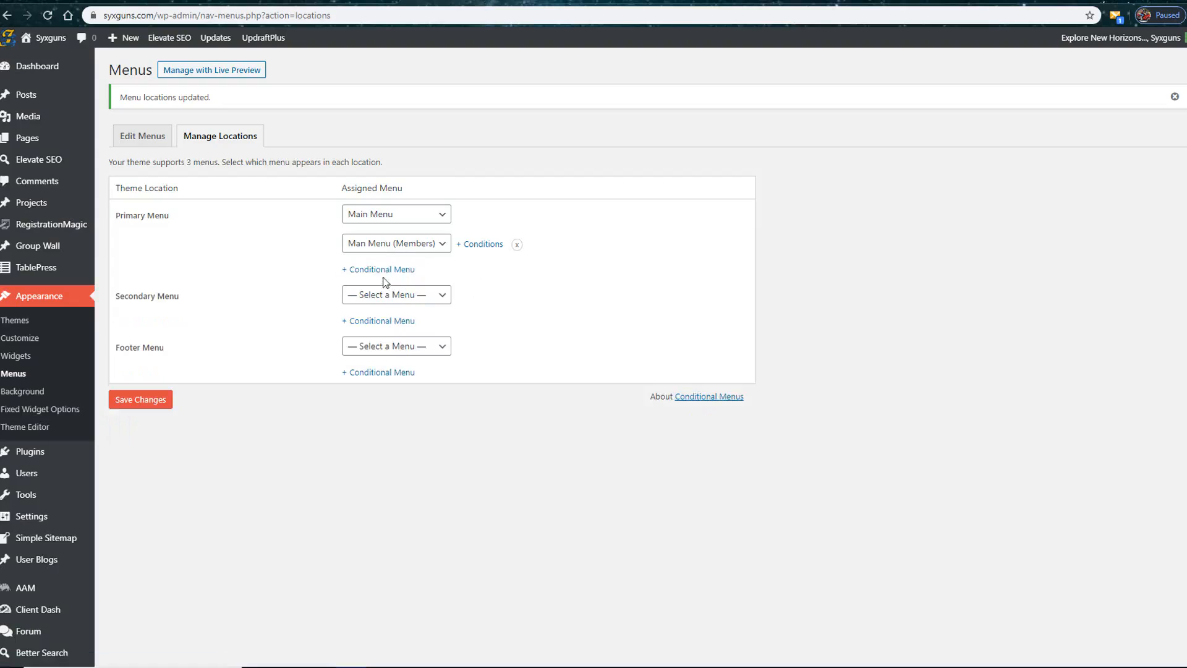
{"action": "left_click", "coordinate": [493, 245]}
{"action": "left_click", "coordinate": [755, 431]}
{"action": "left_click", "coordinate": [152, 398]}
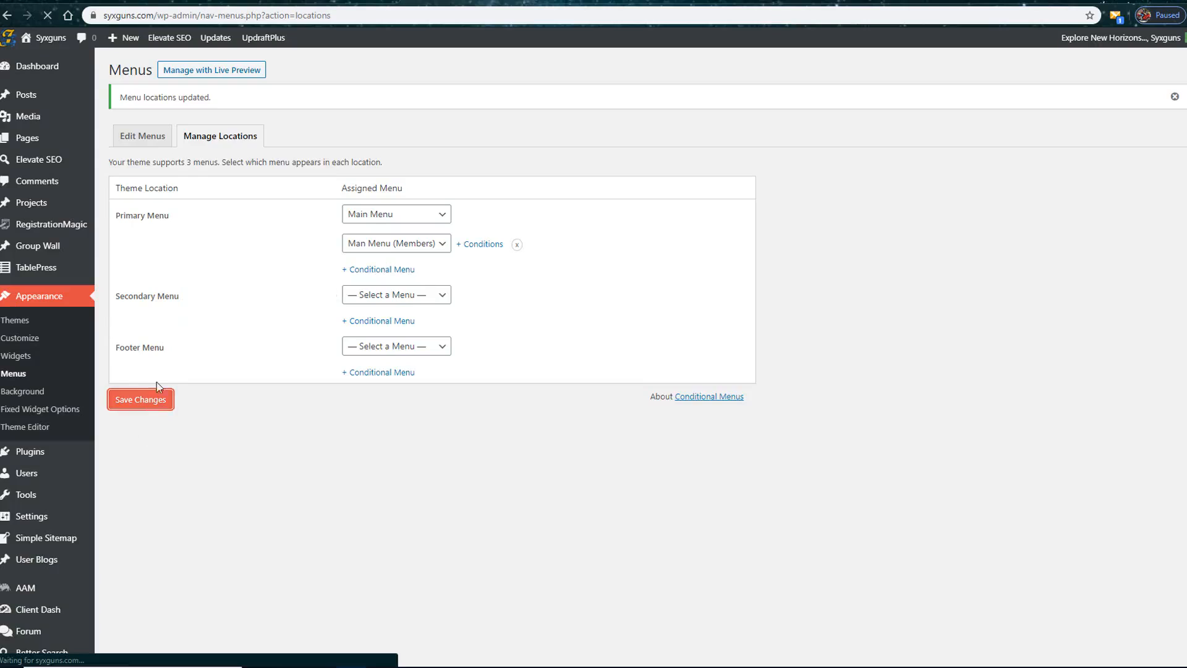
Step: Add VIP Menu as a conditional Primary Menu for the Author, Subscriber, Editor and Contributor roles and save the locations
{"action": "left_click", "coordinate": [371, 269]}
{"action": "left_click", "coordinate": [380, 272]}
{"action": "left_click", "coordinate": [368, 338]}
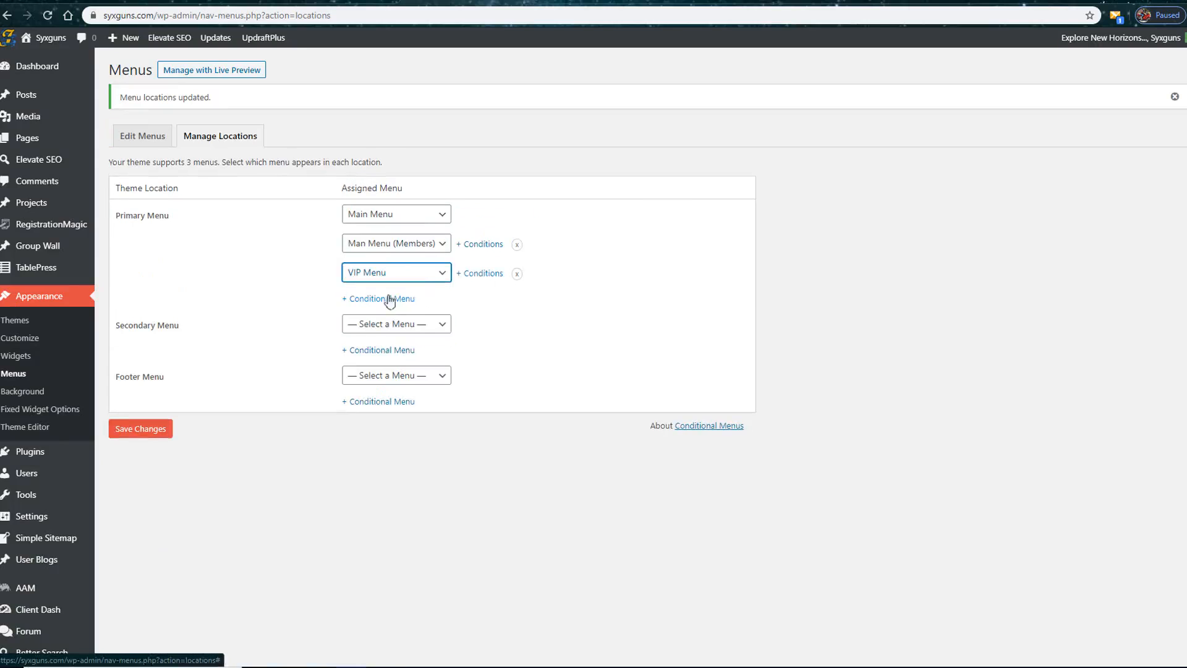
{"action": "left_click", "coordinate": [482, 274]}
{"action": "left_click", "coordinate": [734, 152]}
{"action": "left_click", "coordinate": [592, 184]}
{"action": "left_click", "coordinate": [421, 214]}
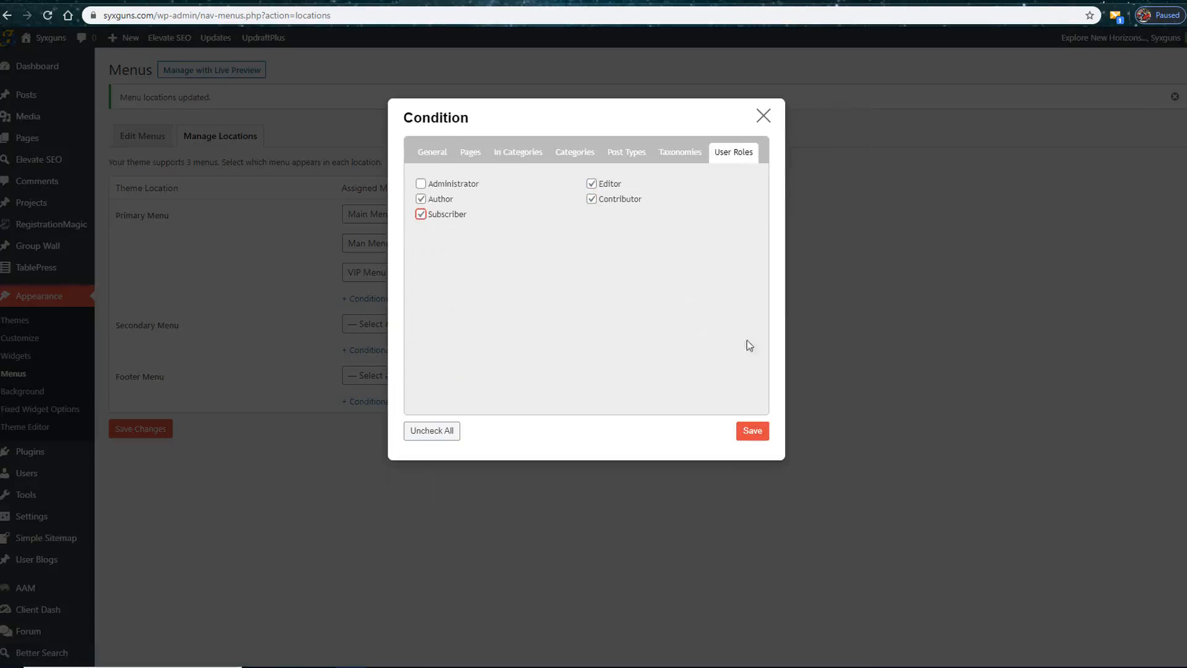
{"action": "left_click", "coordinate": [752, 431]}
{"action": "left_click", "coordinate": [123, 429]}
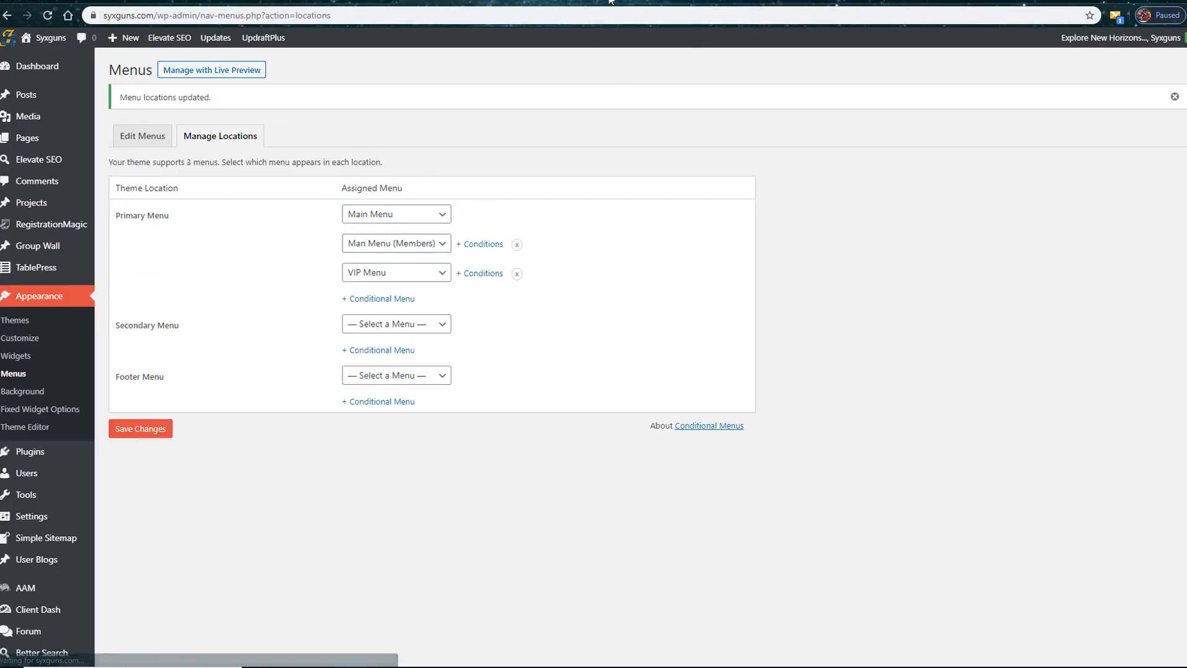
Step: Reload the site's home page and examine the navigation menu with its Members drop-down items
{"action": "left_click", "coordinate": [611, 1]}
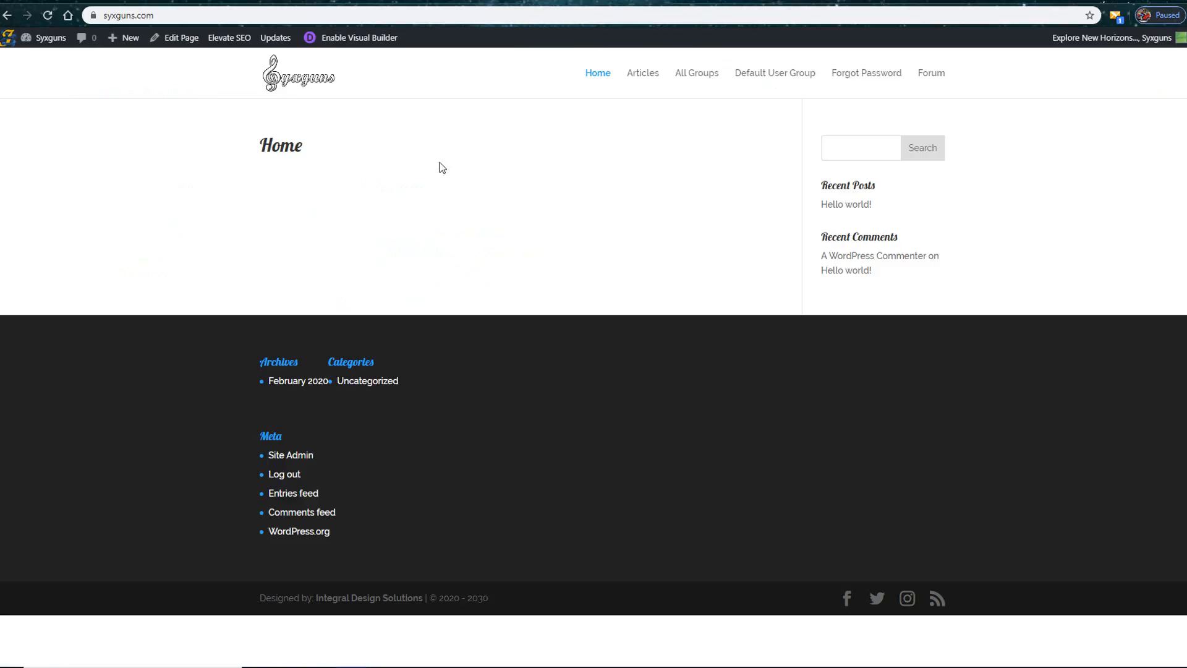
{"action": "left_click", "coordinate": [48, 16]}
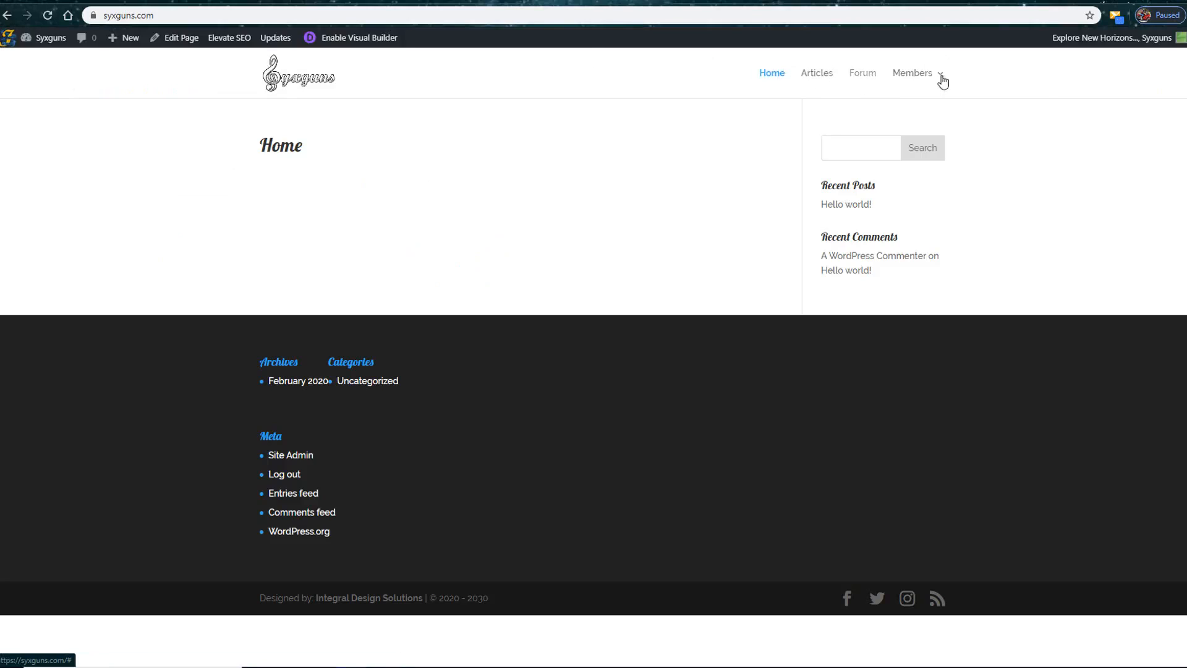
{"action": "mouse_move", "coordinate": [928, 84]}
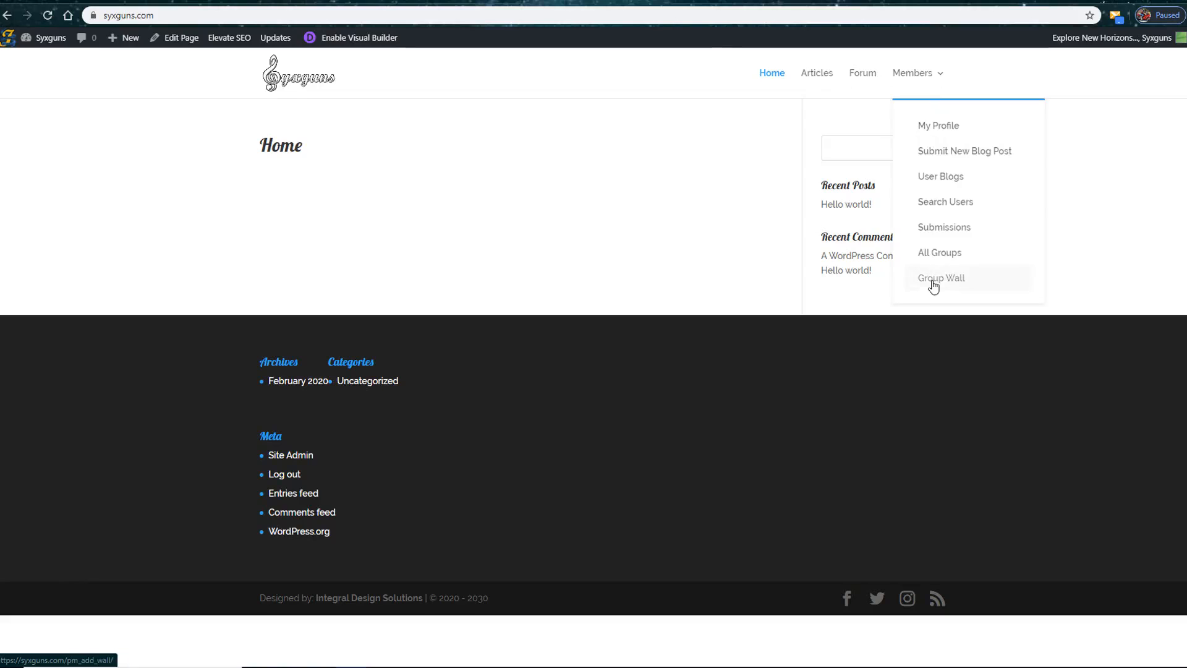